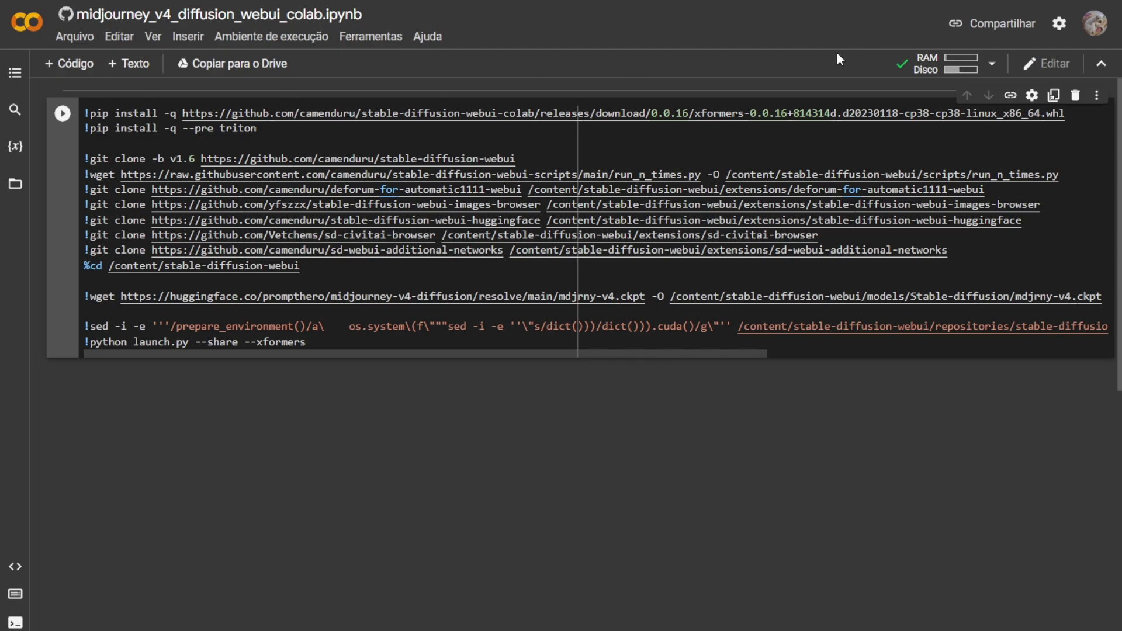
# Step: Run the notebook's install-and-launch cell, accepting the third-party notebook warning, and open the web UI through its public gradio.app URL
pyautogui.click(63, 114)
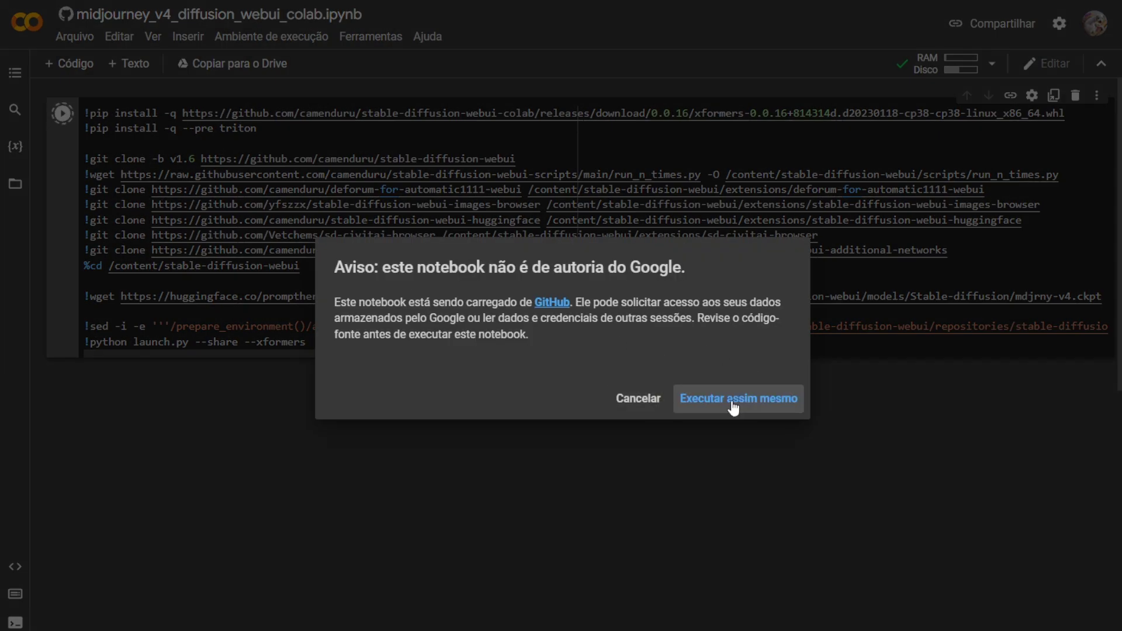
pyautogui.click(738, 403)
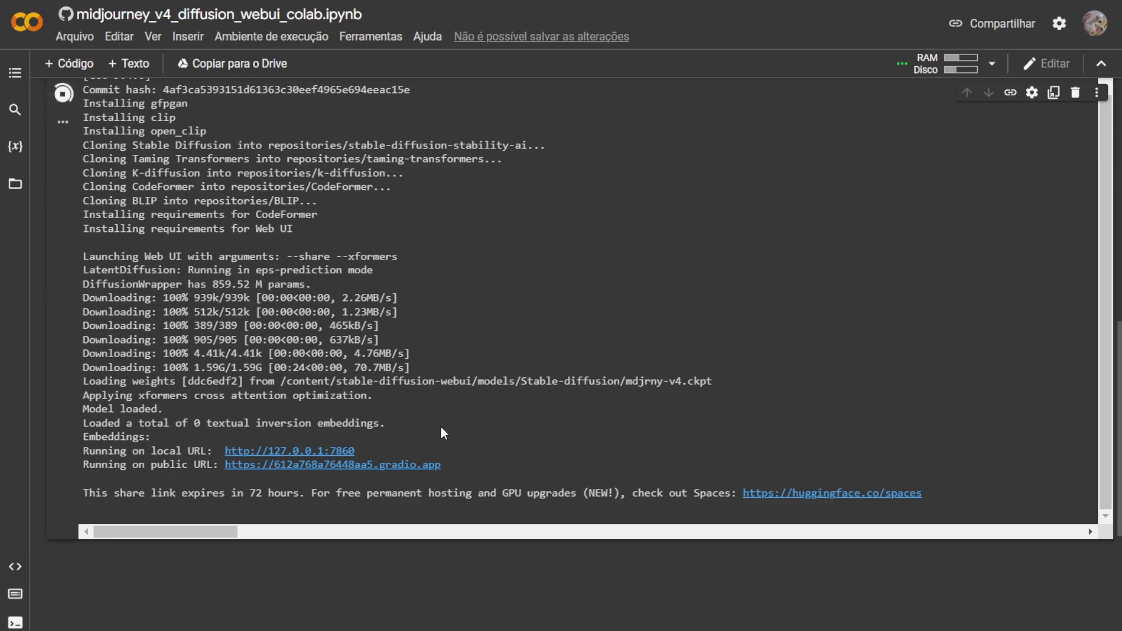
pyautogui.click(401, 467)
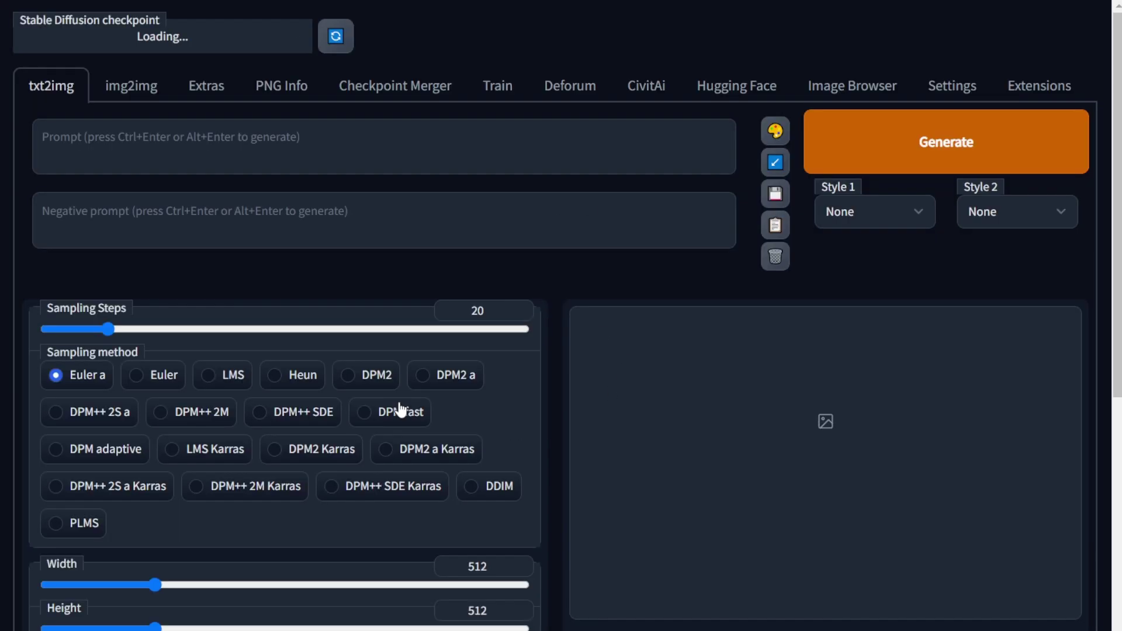
# Step: Select mdjrny-v4.ckpt [ddc6edf2] as the Stable Diffusion checkpoint
pyautogui.scroll(-2, 556, 283)
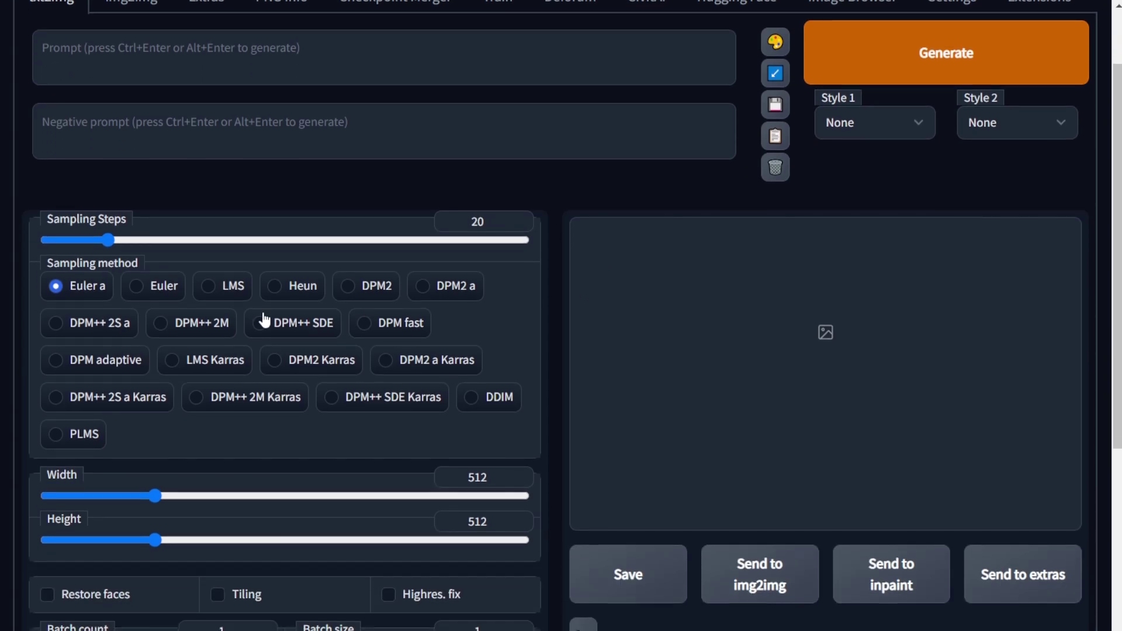
pyautogui.scroll(2, 581, 250)
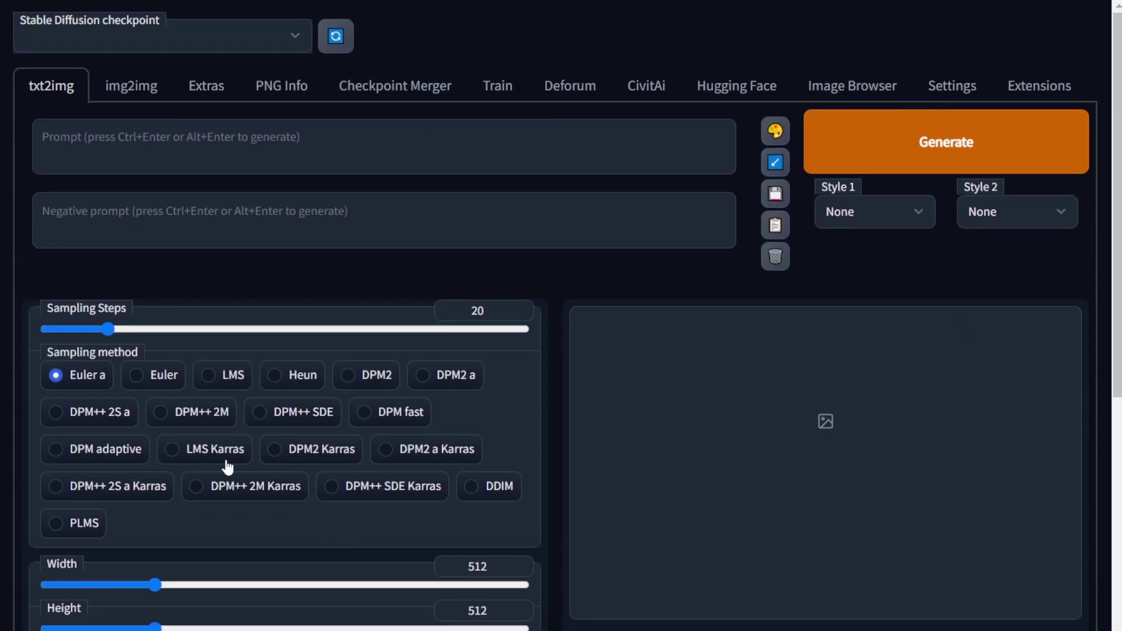
pyautogui.scroll(-4, 233, 405)
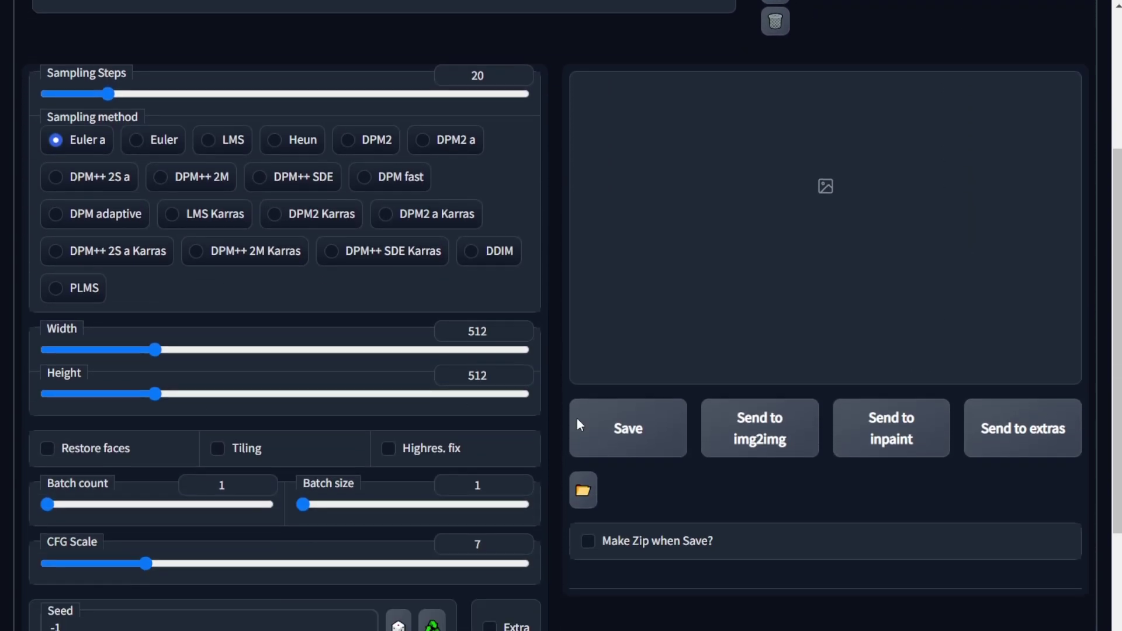
pyautogui.scroll(4, 233, 405)
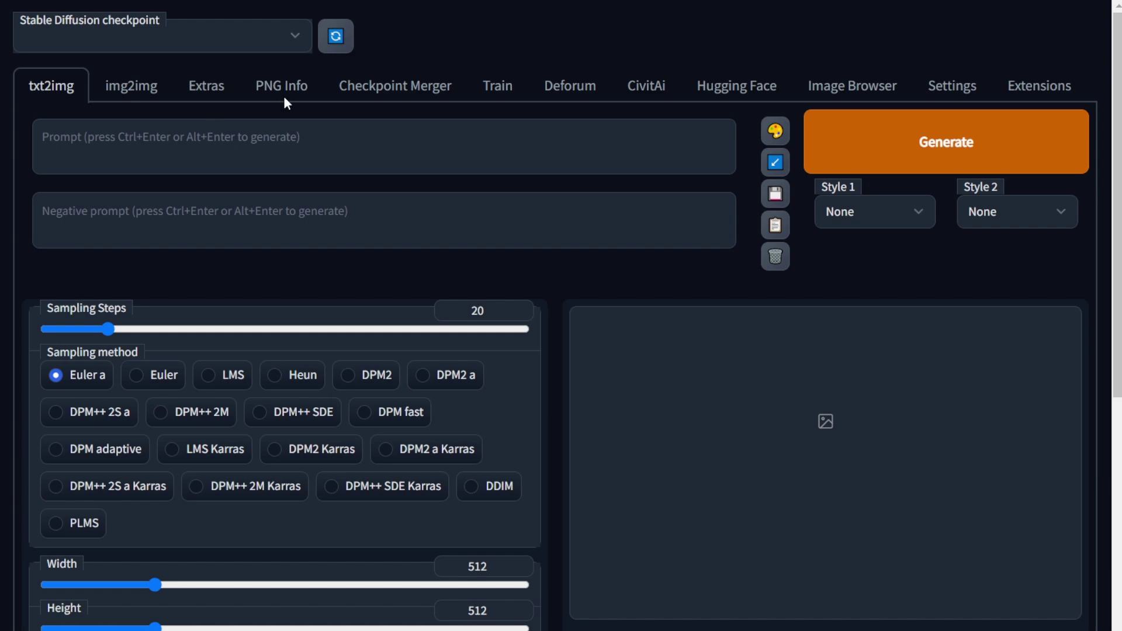
pyautogui.click(117, 152)
pyautogui.click(295, 36)
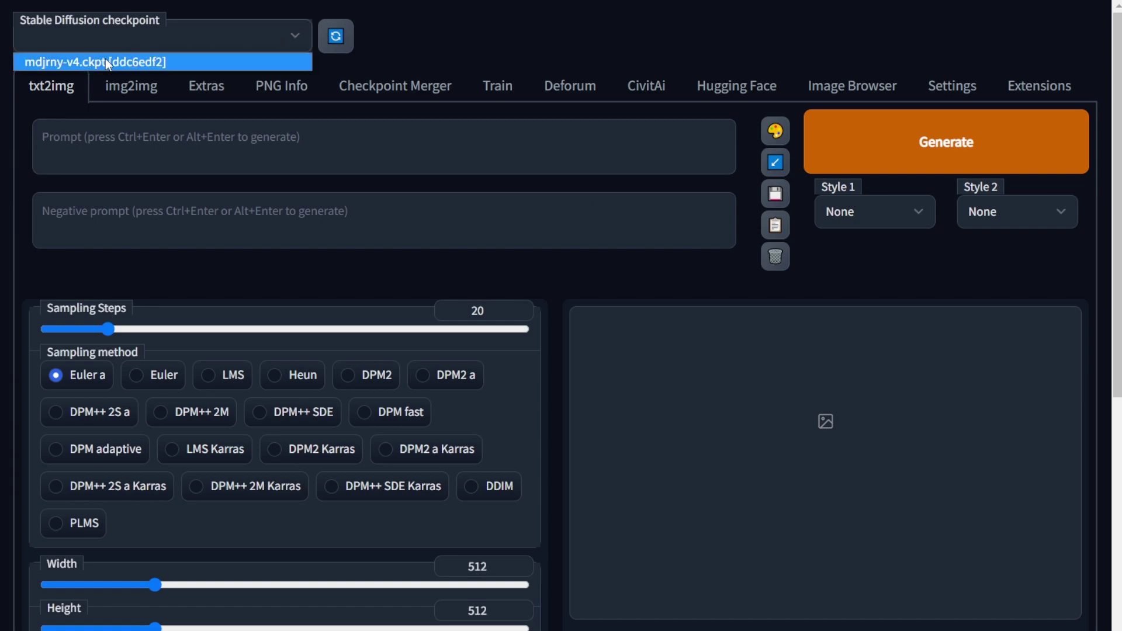
pyautogui.click(66, 59)
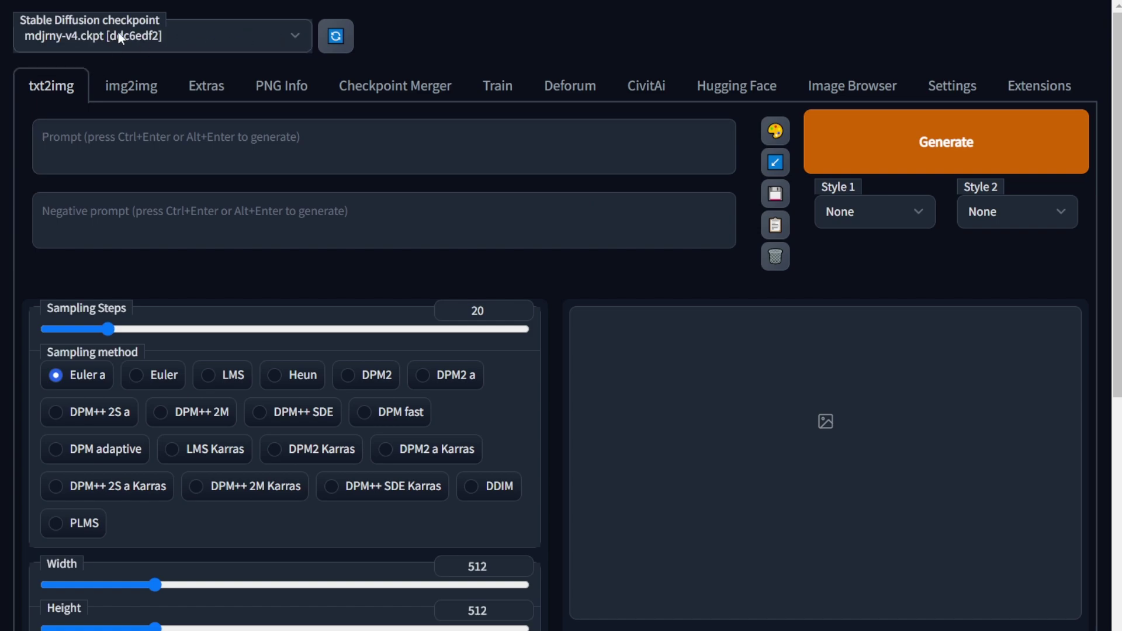
pyautogui.click(296, 26)
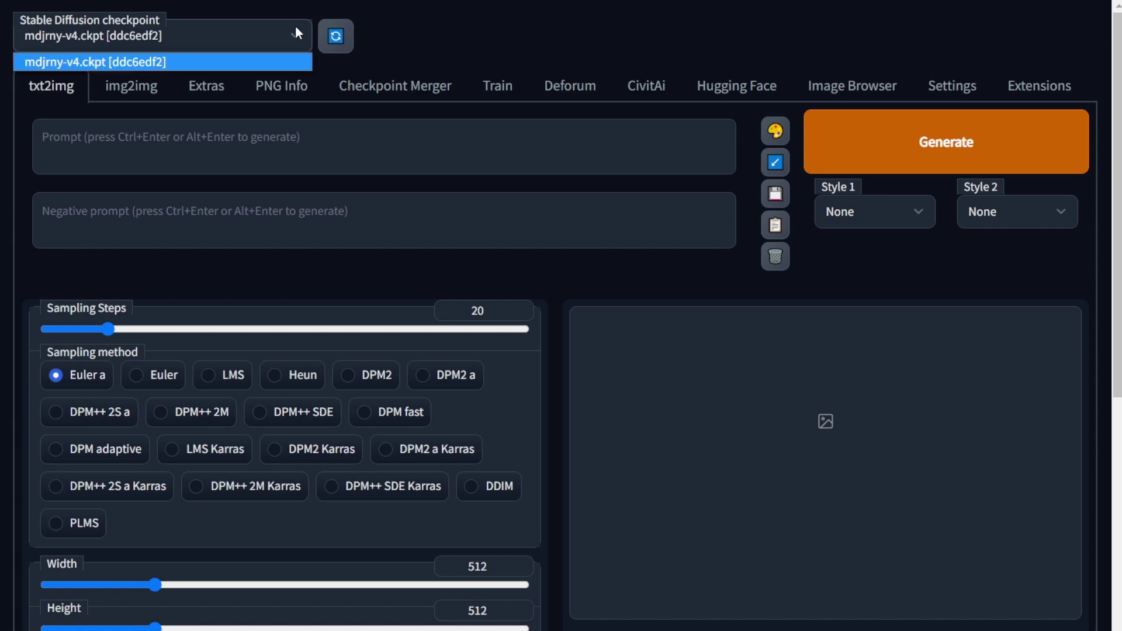
pyautogui.click(86, 63)
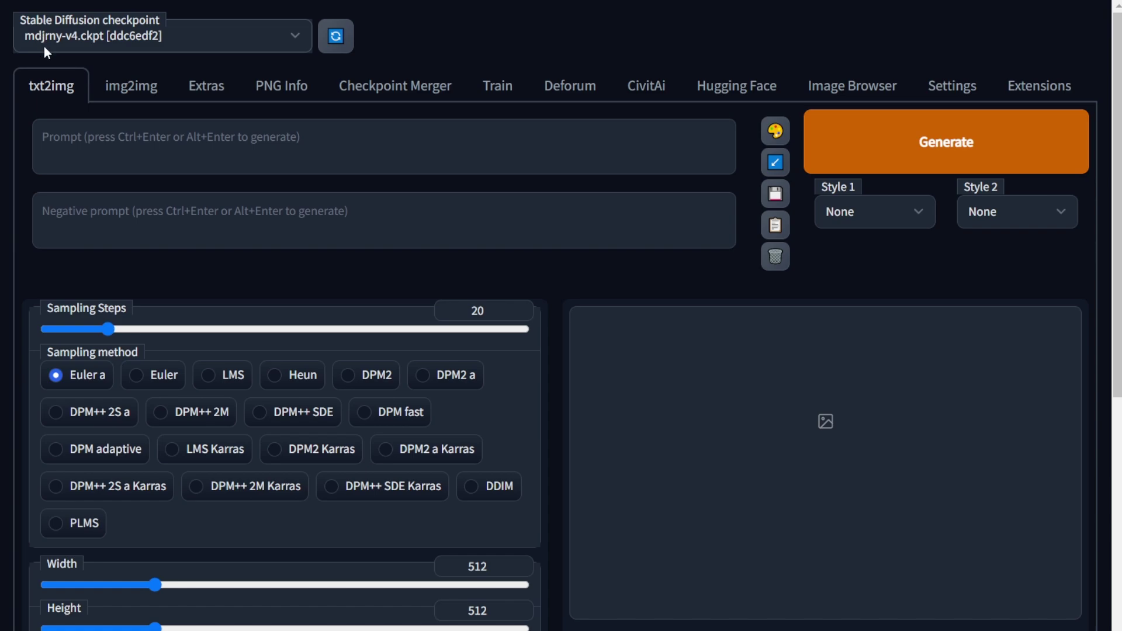
pyautogui.click(296, 38)
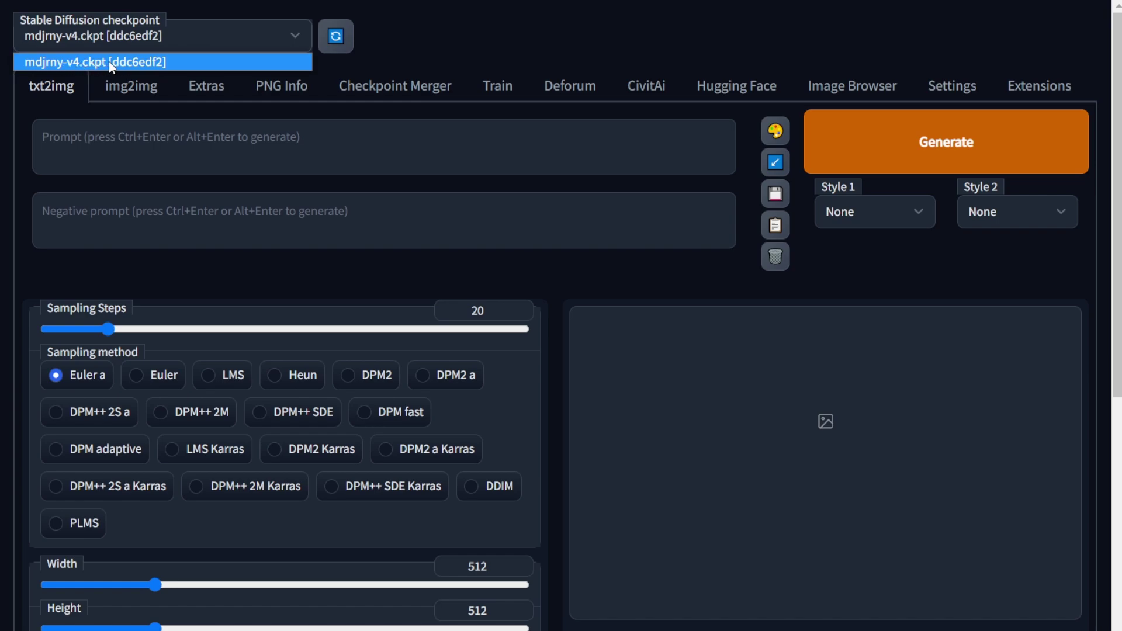
pyautogui.click(92, 62)
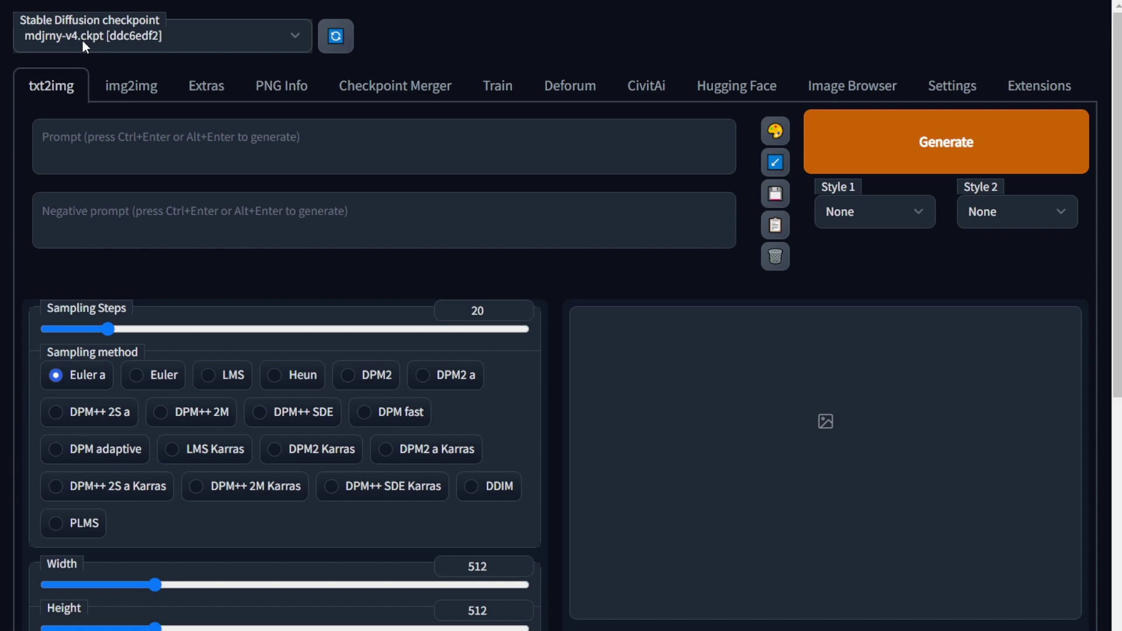
pyautogui.click(97, 133)
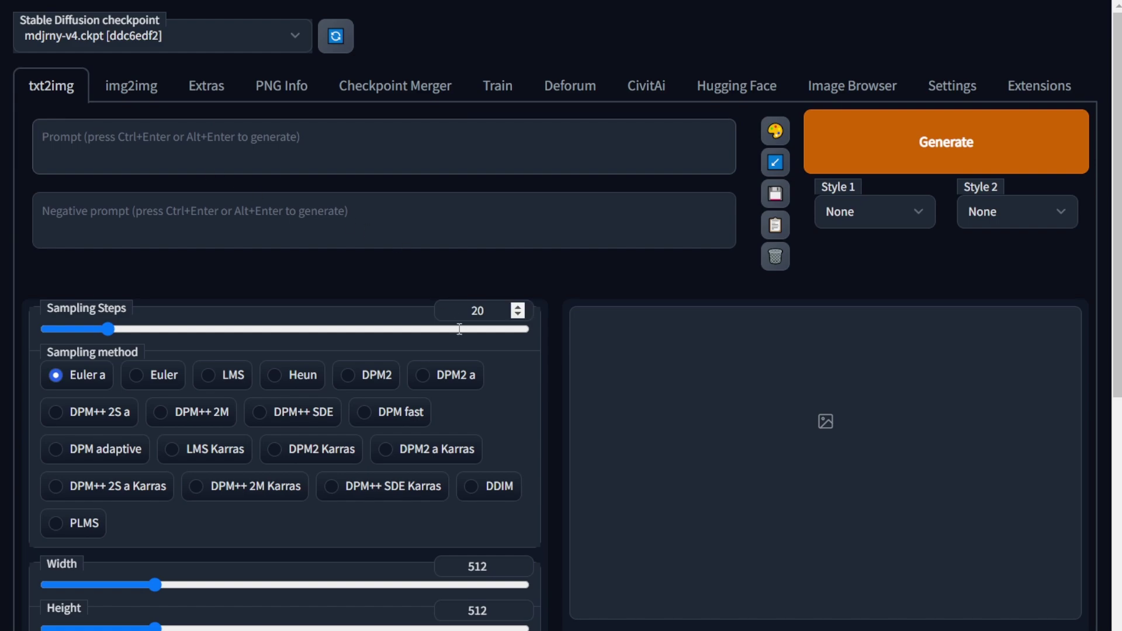
pyautogui.click(320, 285)
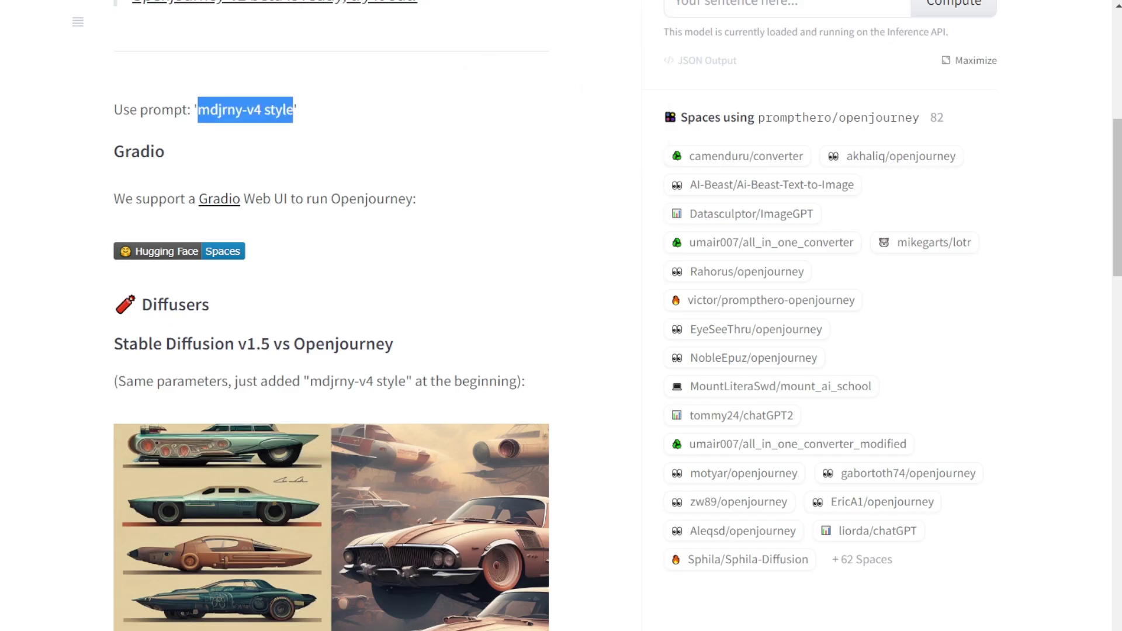
# Step: Examine the recommended trigger prompt on the Openjourney model card at Hugging Face
pyautogui.scroll(3, 231, 293)
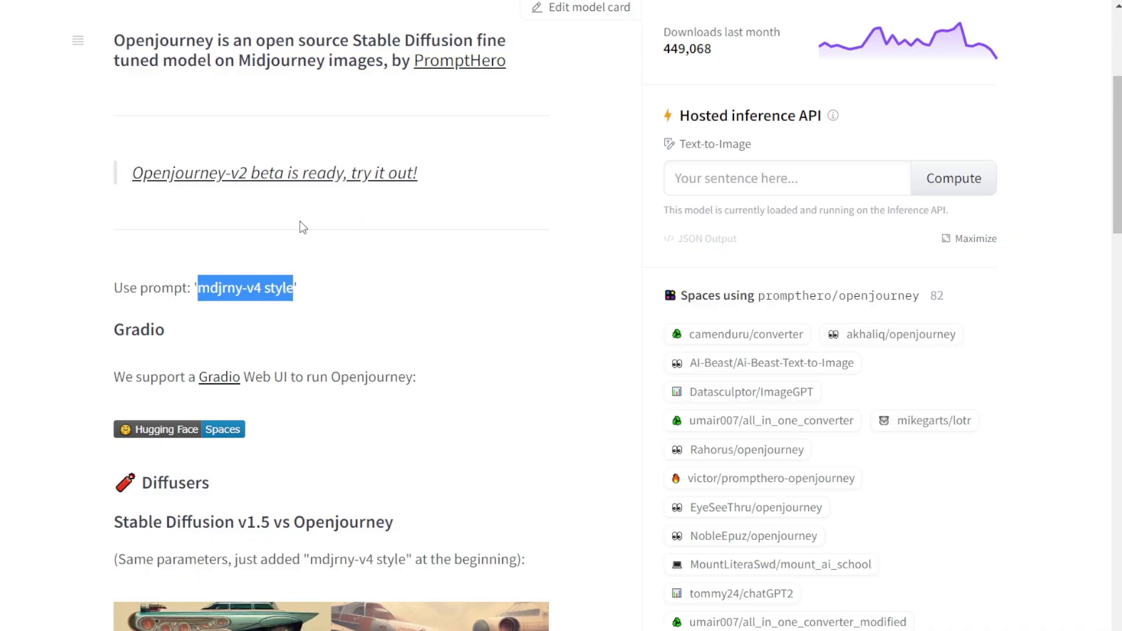
pyautogui.scroll(2, 299, 221)
pyautogui.click(204, 376)
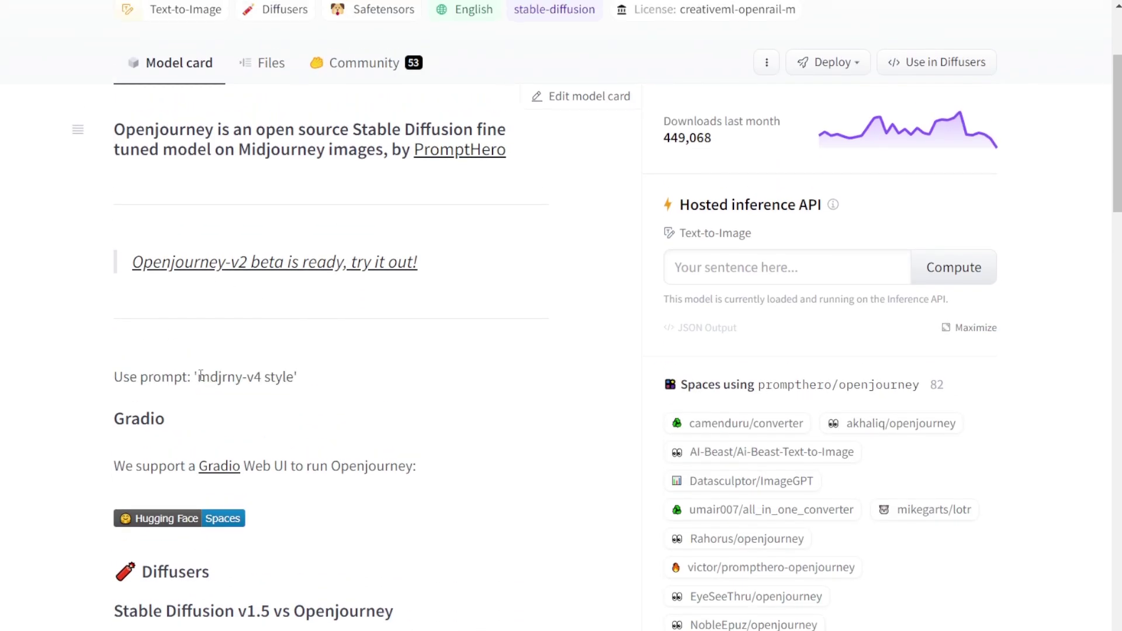
pyautogui.moveTo(205, 375); pyautogui.dragTo(293, 377)
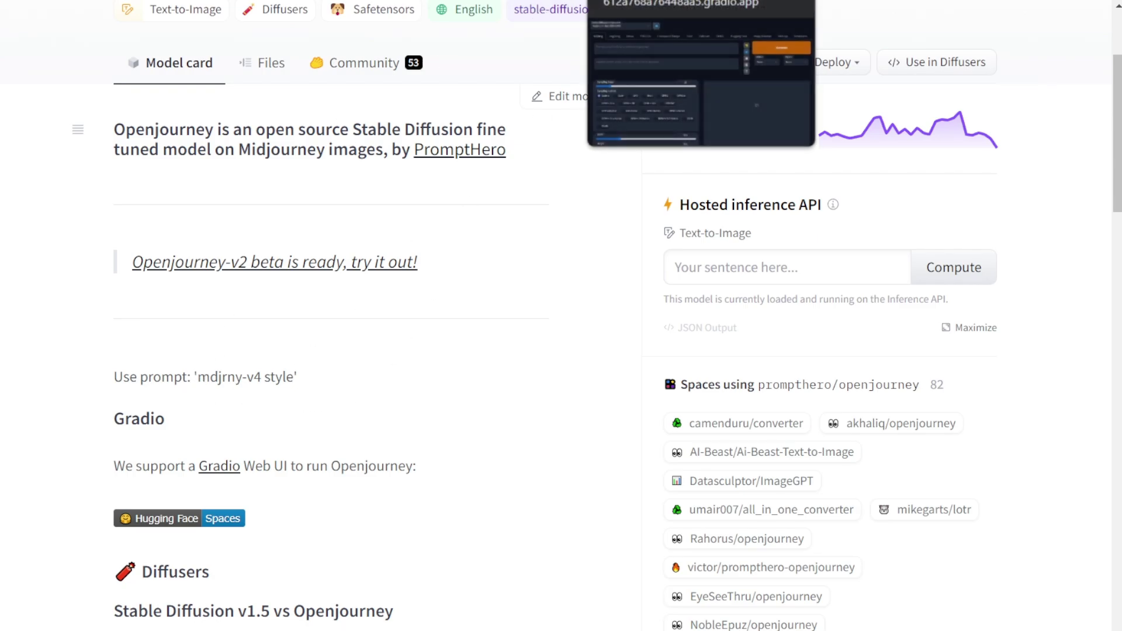
# Step: Copy "a woman, Rave fashion" from promptlibrary_V1.docx in Word and enter it as the txt2img prompt in the Stable Diffusion web UI
pyautogui.click(701, 2)
pyautogui.click(117, 143)
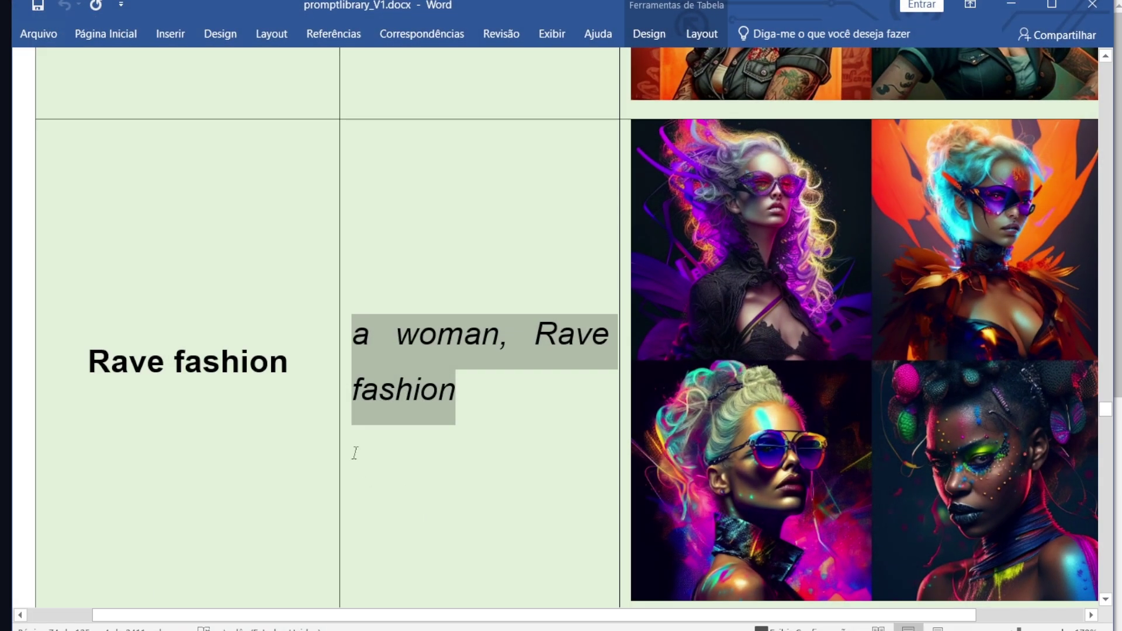
pyautogui.rightClick(408, 371)
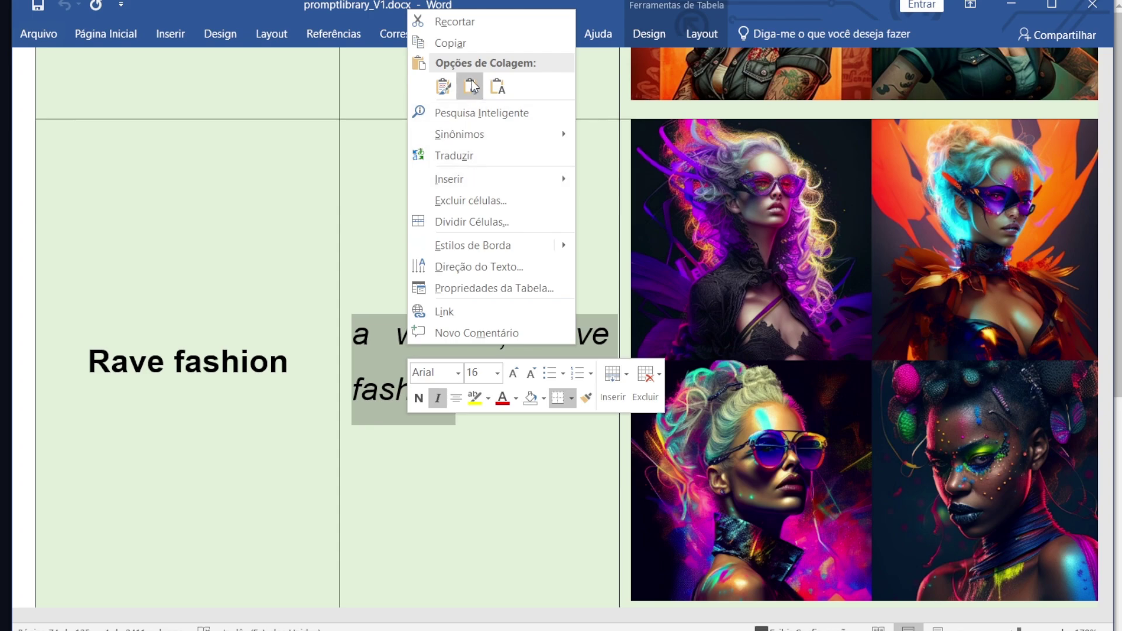
pyautogui.click(462, 48)
pyautogui.click(419, 342)
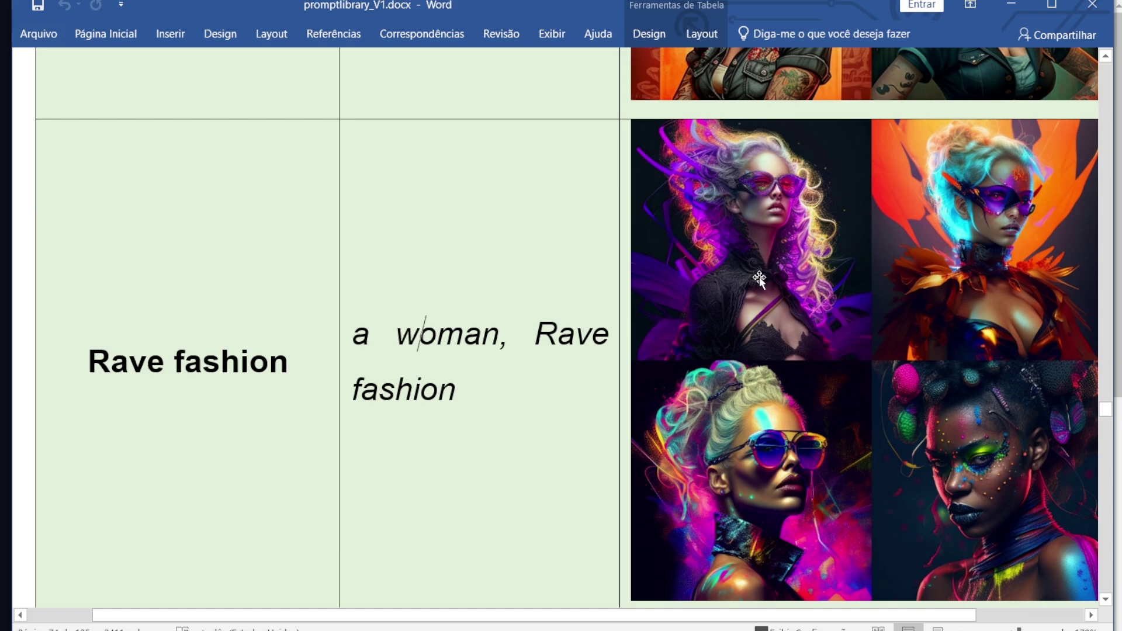
pyautogui.click(1011, 4)
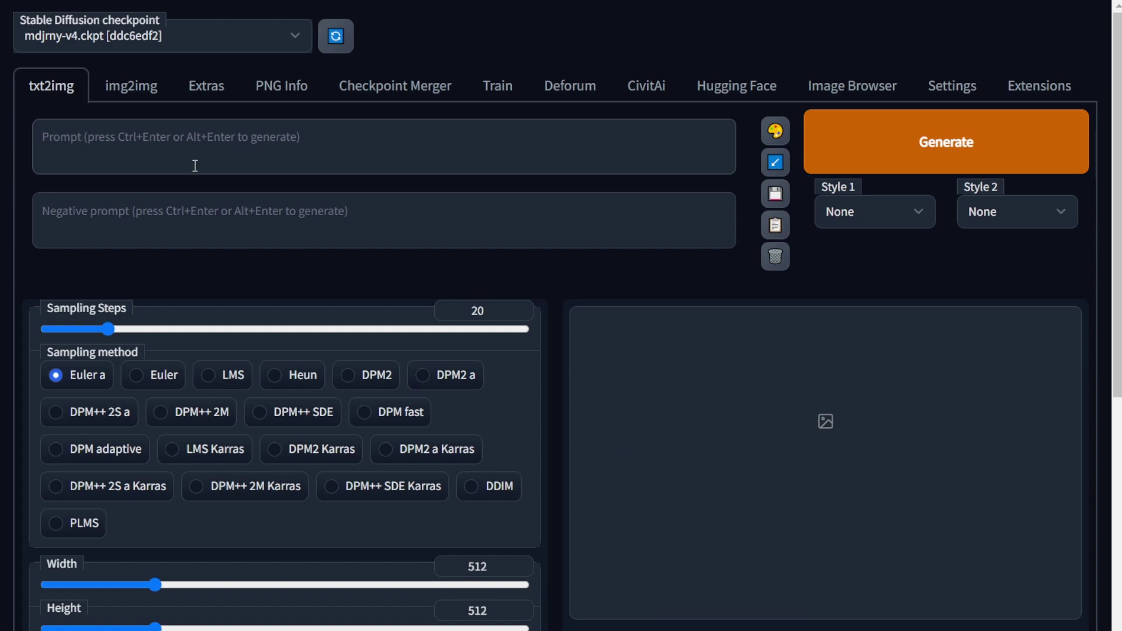
pyautogui.write('a woman, Rave fashion')
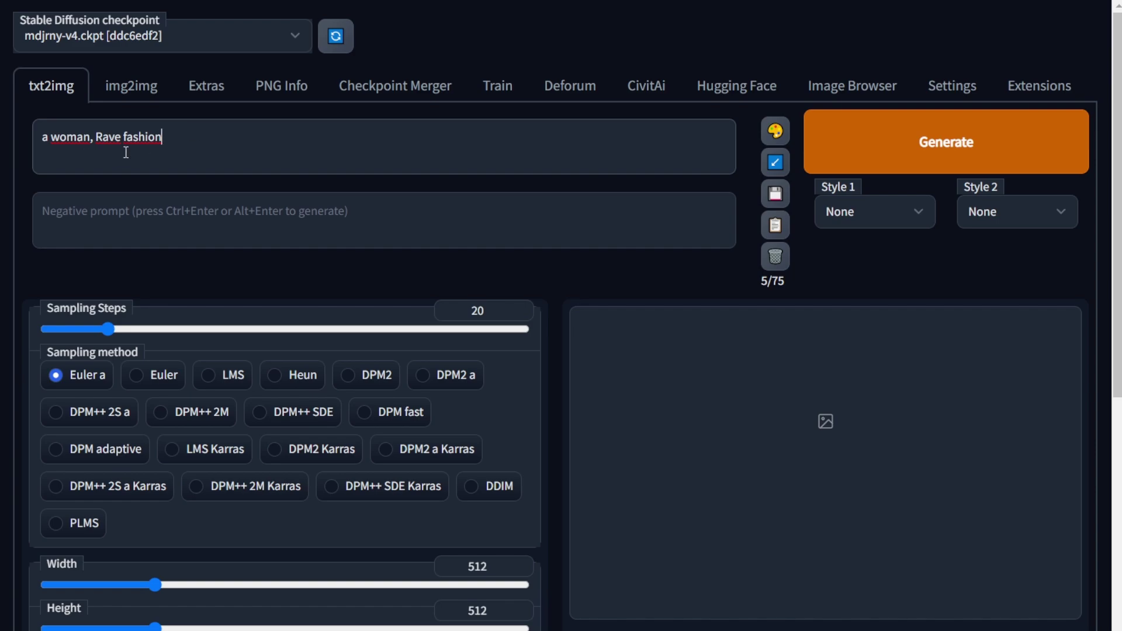
# Step: Generate an image from the prompt "a woman, Rave fashion" and open the result enlarged
pyautogui.moveTo(52, 138); pyautogui.dragTo(113, 143)
pyautogui.click(268, 152)
pyautogui.click(967, 151)
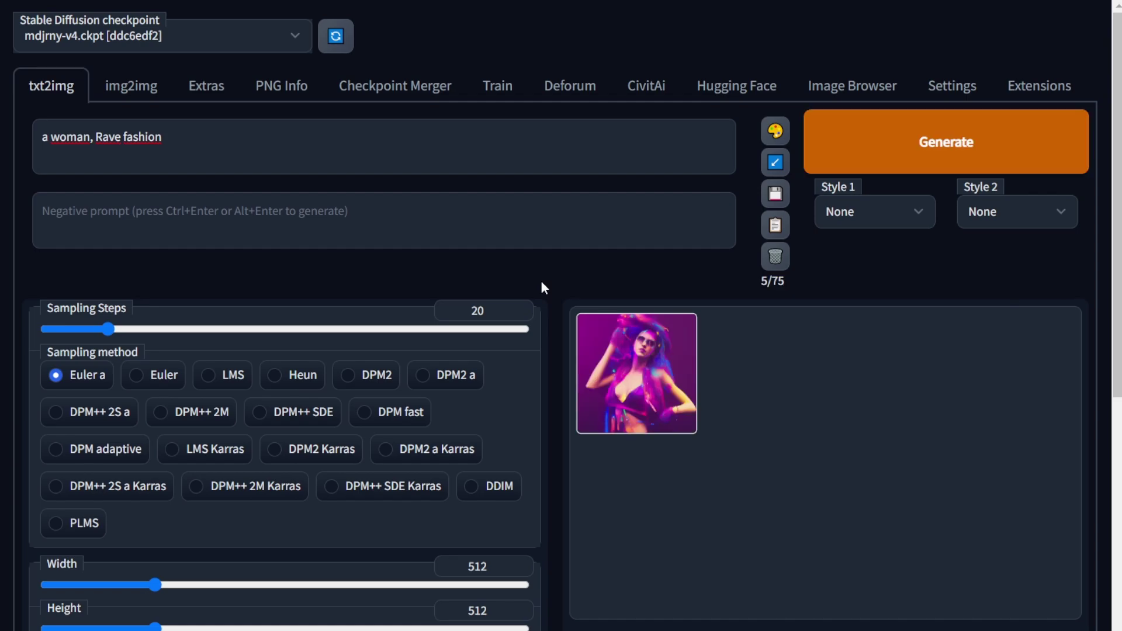
pyautogui.click(641, 403)
pyautogui.scroll(-3, 643, 376)
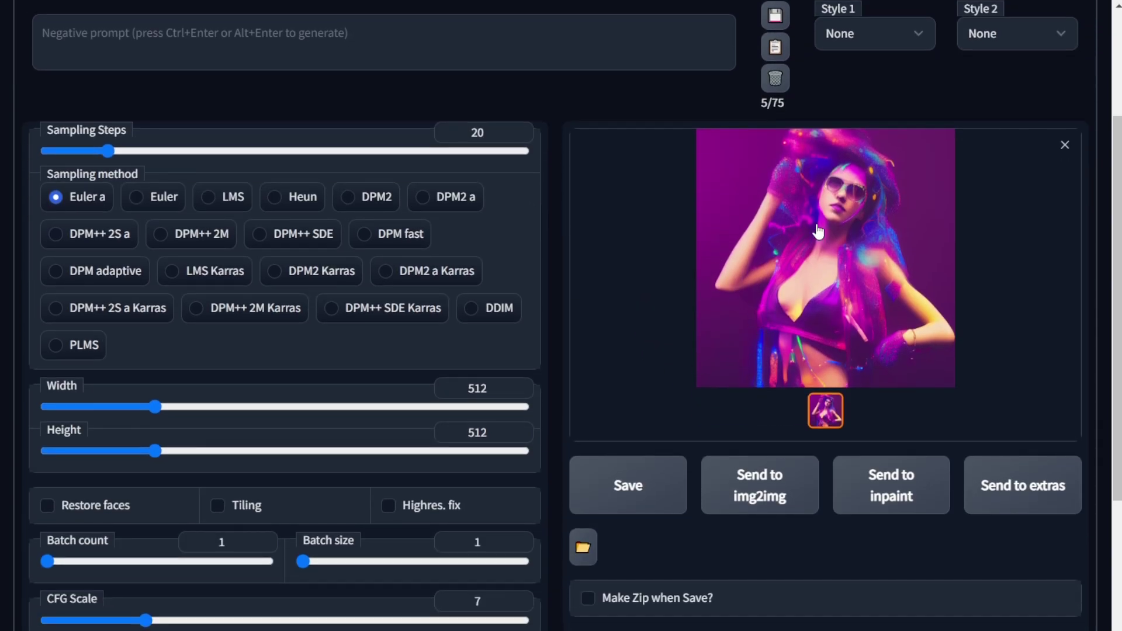
pyautogui.scroll(2, 829, 316)
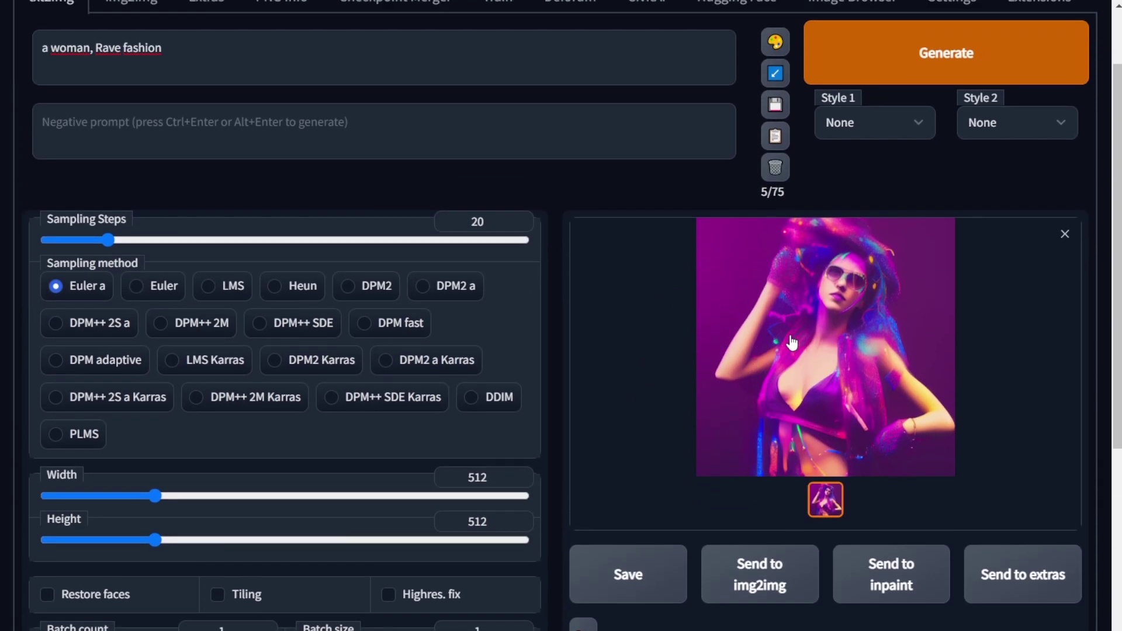
pyautogui.scroll(2, 656, 380)
# Step: Copy "mdjrny-v4 style" from the Openjourney model card and insert it with a comma at the start of the txt2img prompt
pyautogui.moveTo(165, 138); pyautogui.dragTo(28, 147)
pyautogui.click(214, 138)
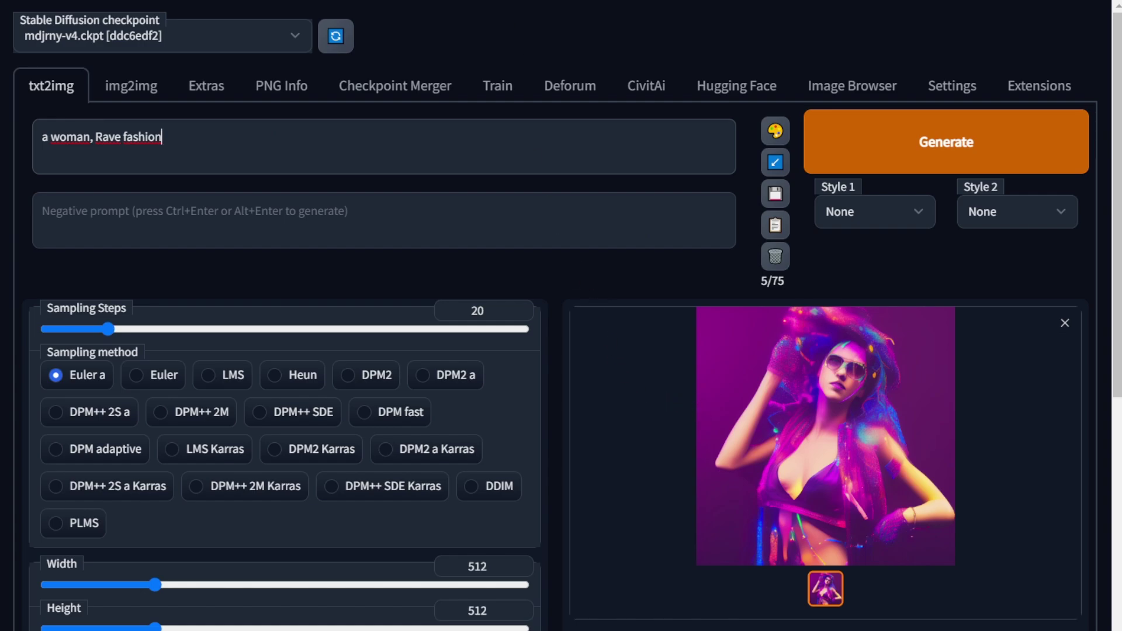
pyautogui.click(496, 1)
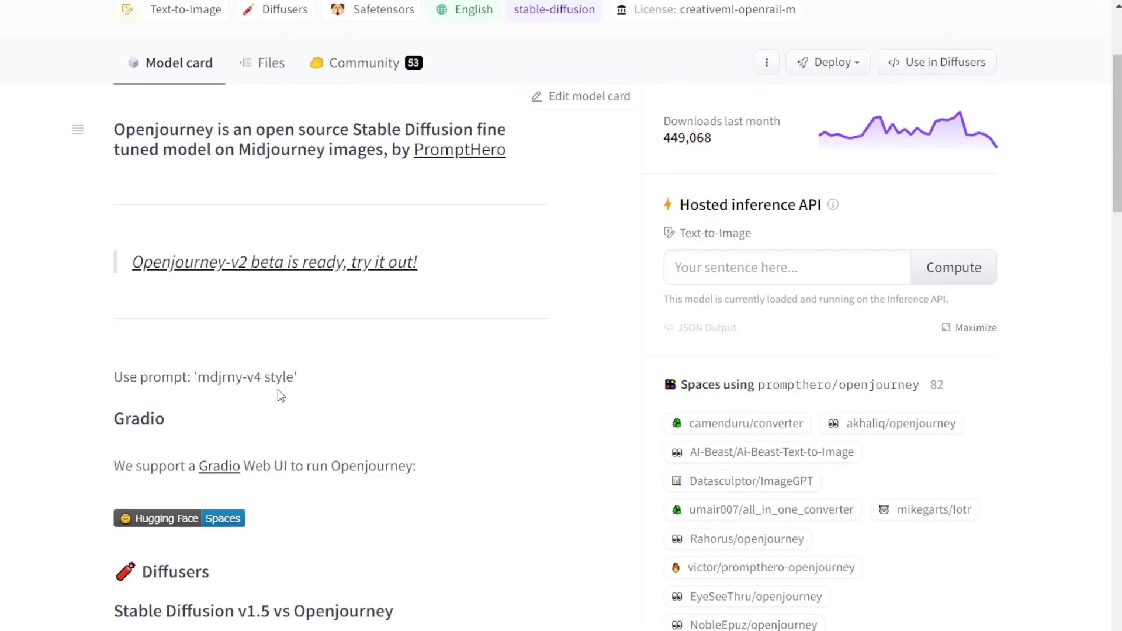
pyautogui.moveTo(293, 376); pyautogui.dragTo(198, 377)
pyautogui.rightClick(199, 375)
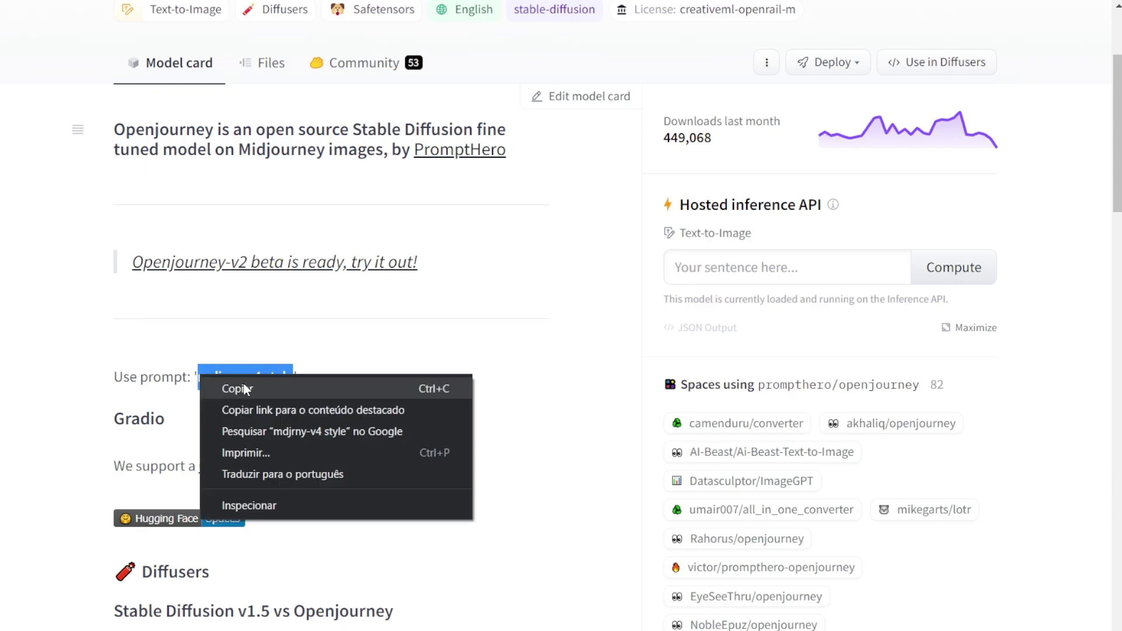
pyautogui.click(244, 389)
pyautogui.hotkey('ctrl', 'Tab')
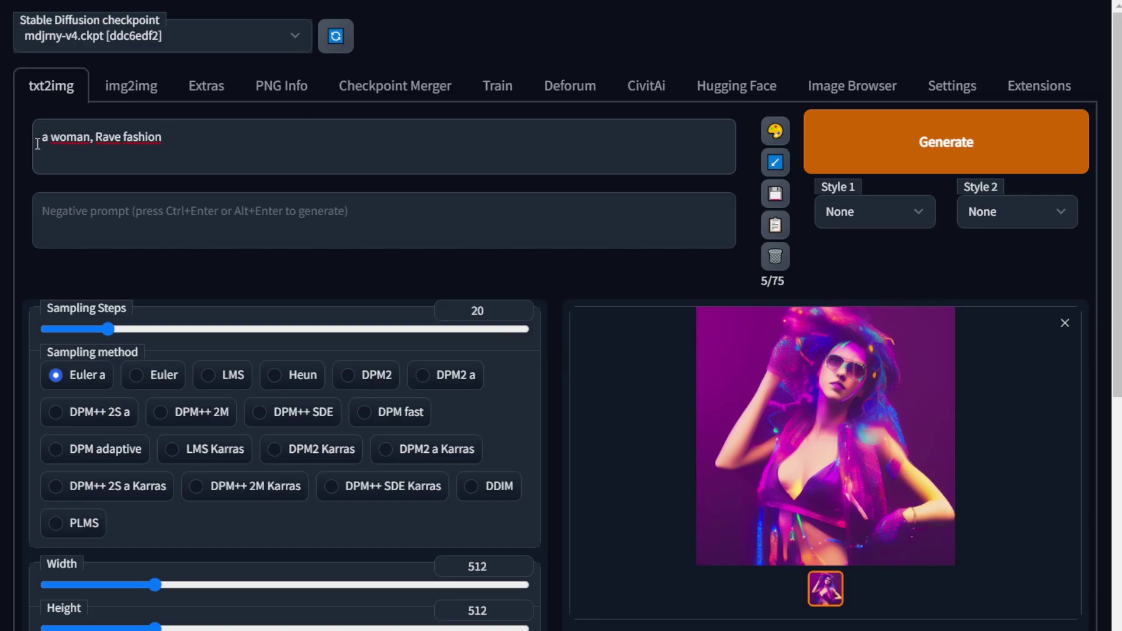
pyautogui.click(37, 144)
pyautogui.hotkey('ctrl', 'v')
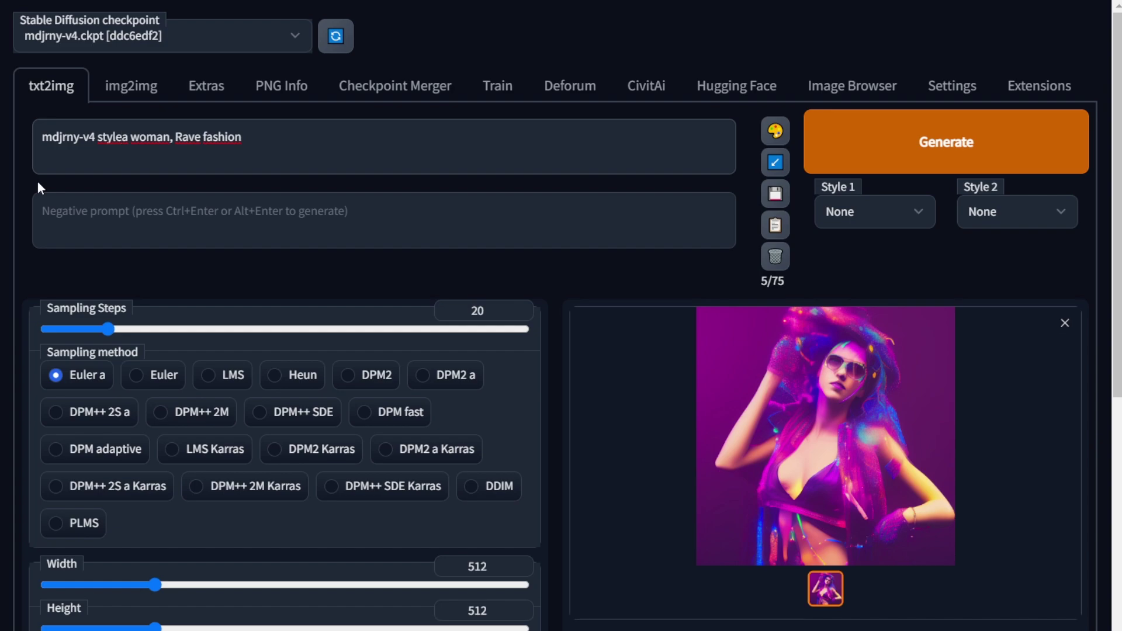
pyautogui.write(',')
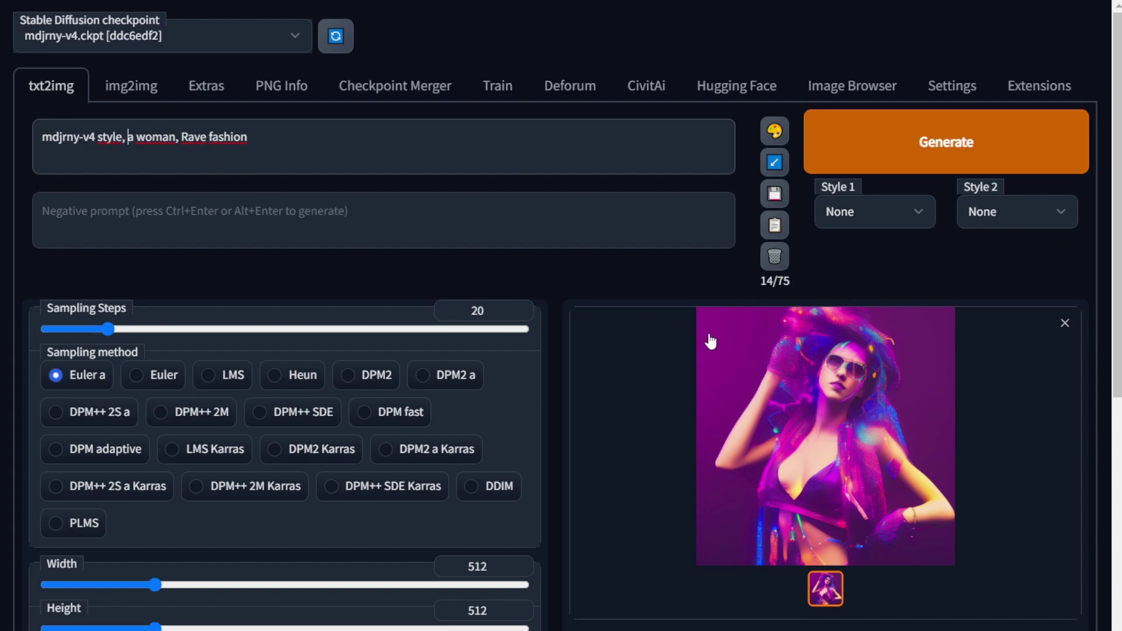
# Step: Generate an image from the prompt "mdjrny-v4 style, a woman, Rave fashion" and view the result
pyautogui.moveTo(44, 136)
pyautogui.mouseDown()
pyautogui.moveTo(137, 136)
pyautogui.moveTo(44, 137)
pyautogui.mouseUp()
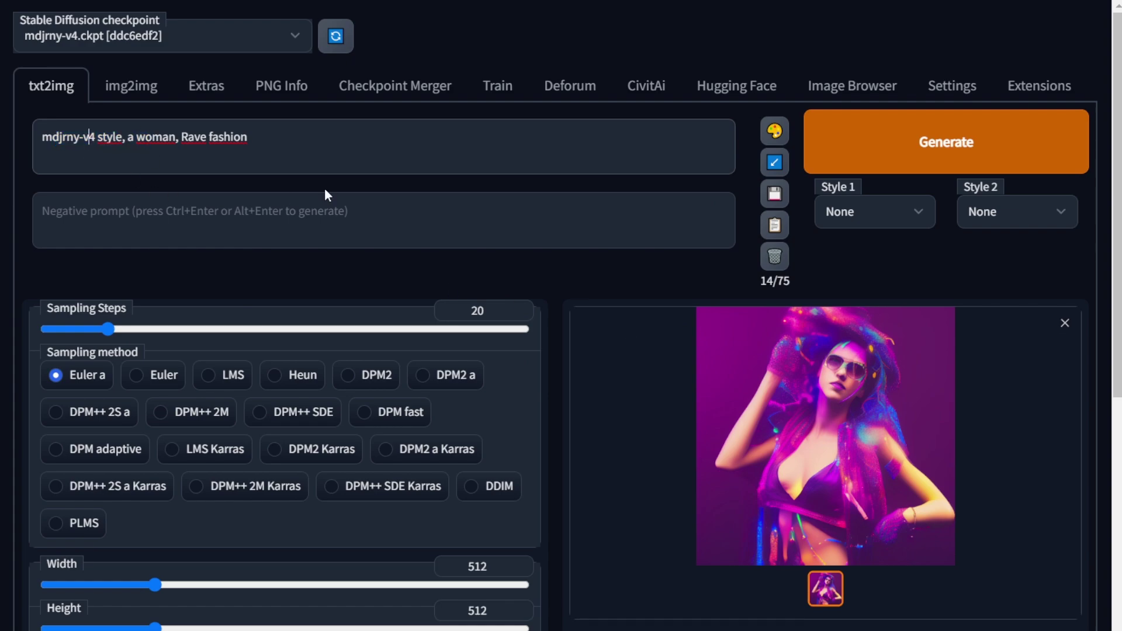
pyautogui.click(903, 162)
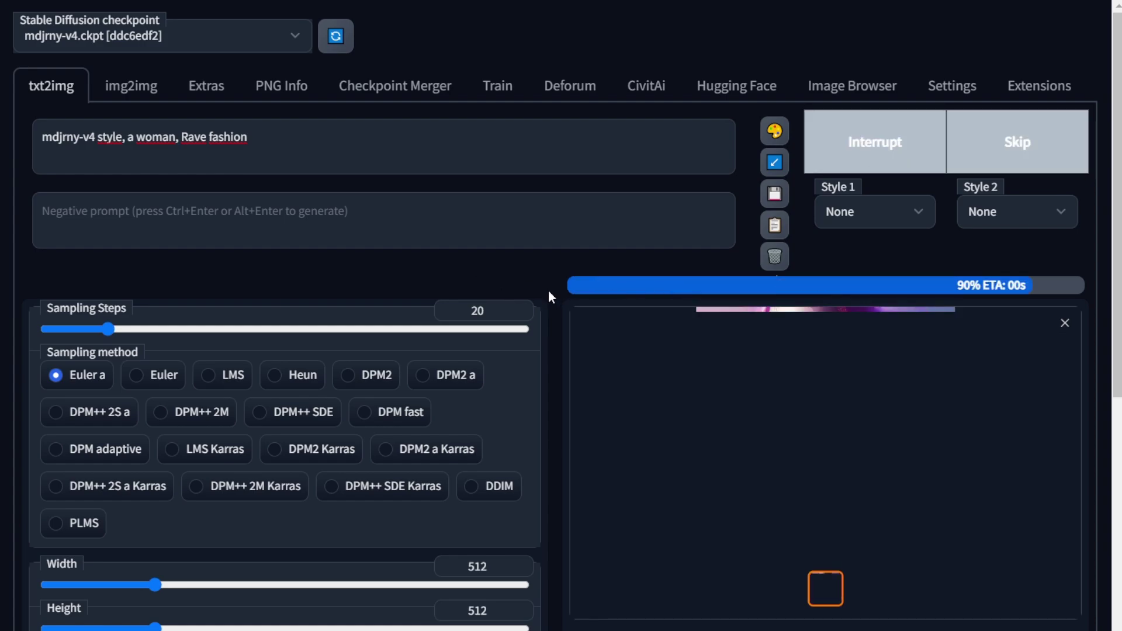
pyautogui.scroll(-2, 848, 219)
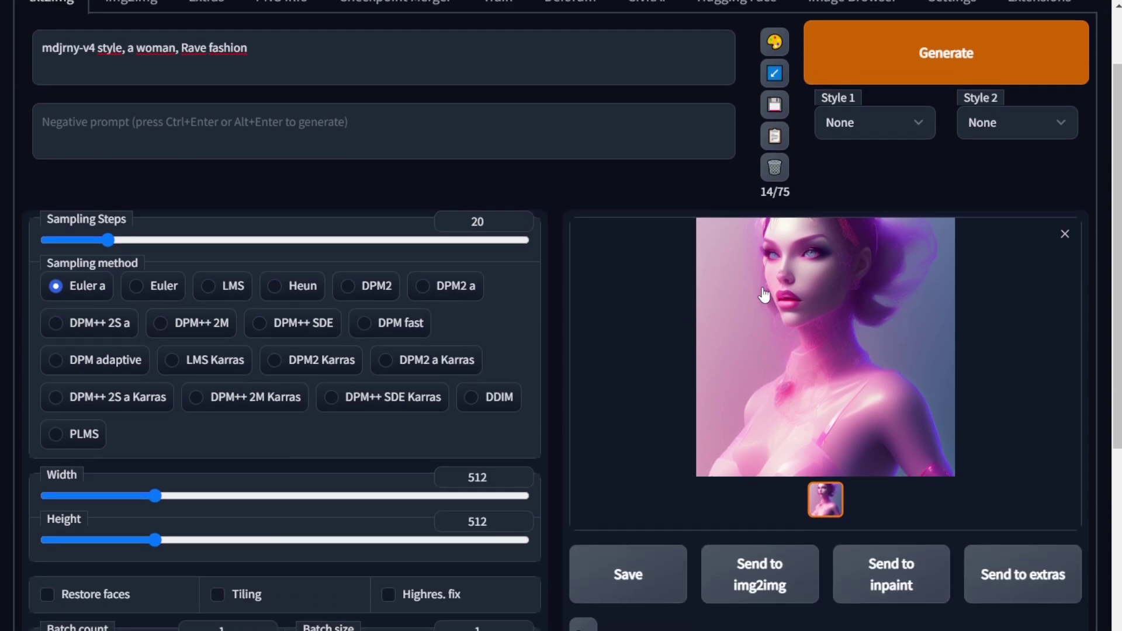
# Step: Generate another image from the prompt "mdjrny-v4 style, a woman, Rave fashion" and inspect the result enlarged
pyautogui.scroll(3, 647, 206)
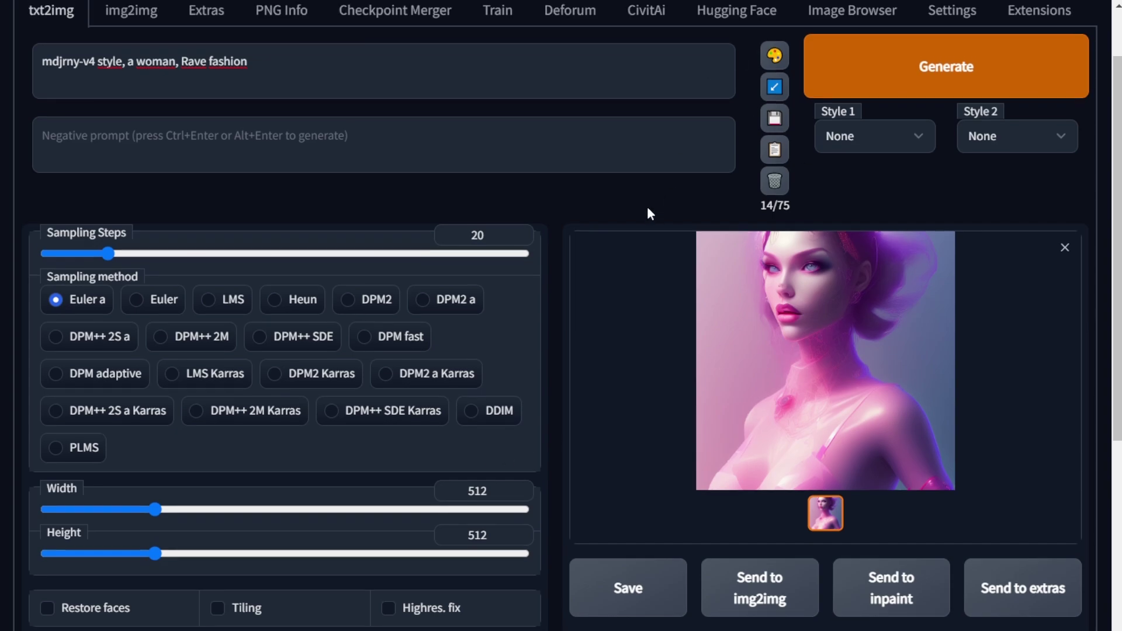
pyautogui.click(947, 155)
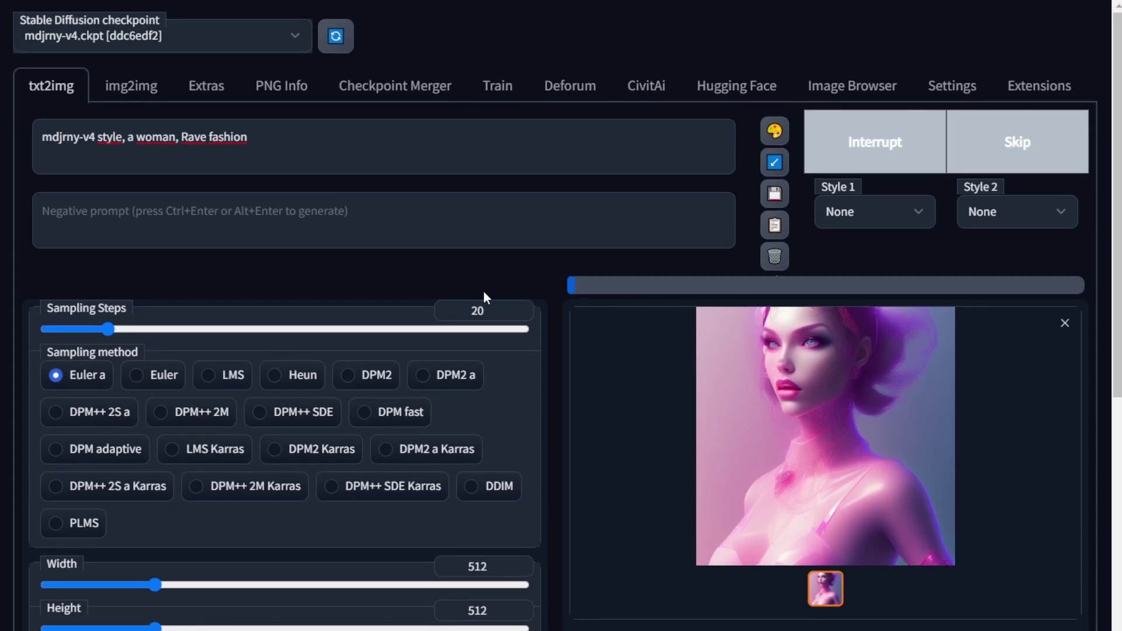
pyautogui.scroll(-2, 639, 298)
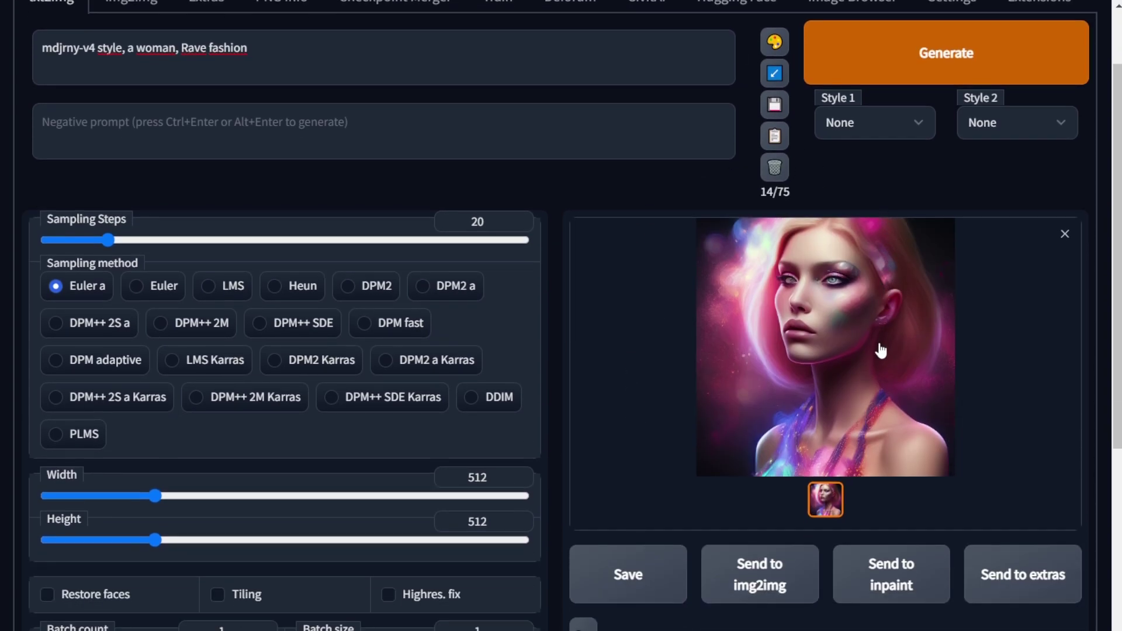
pyautogui.scroll(2, 614, 341)
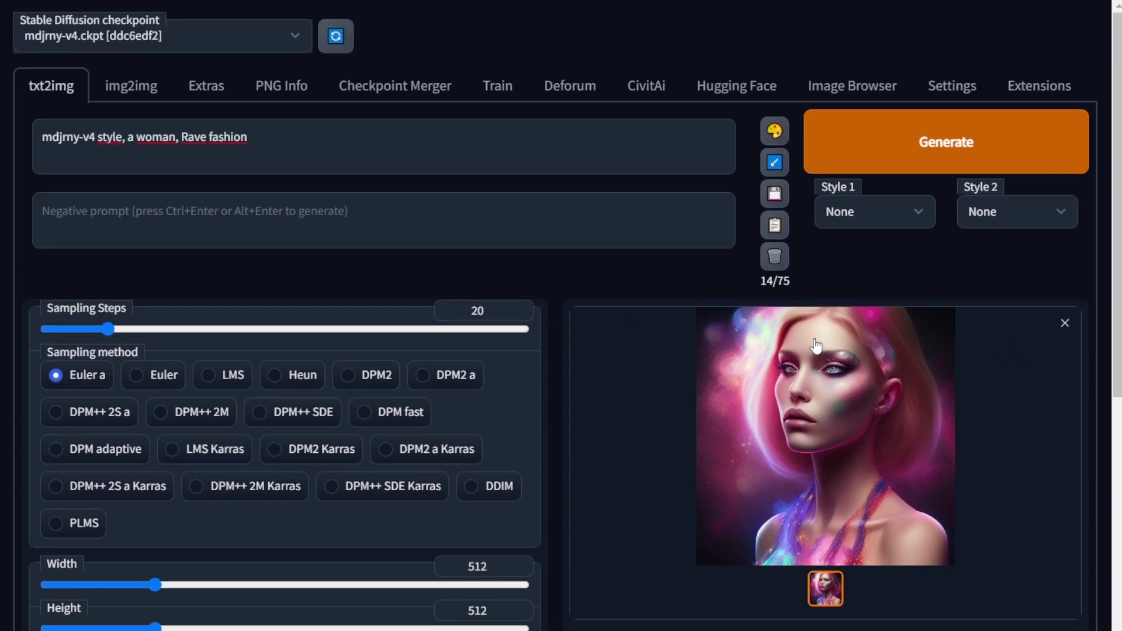
pyautogui.click(882, 409)
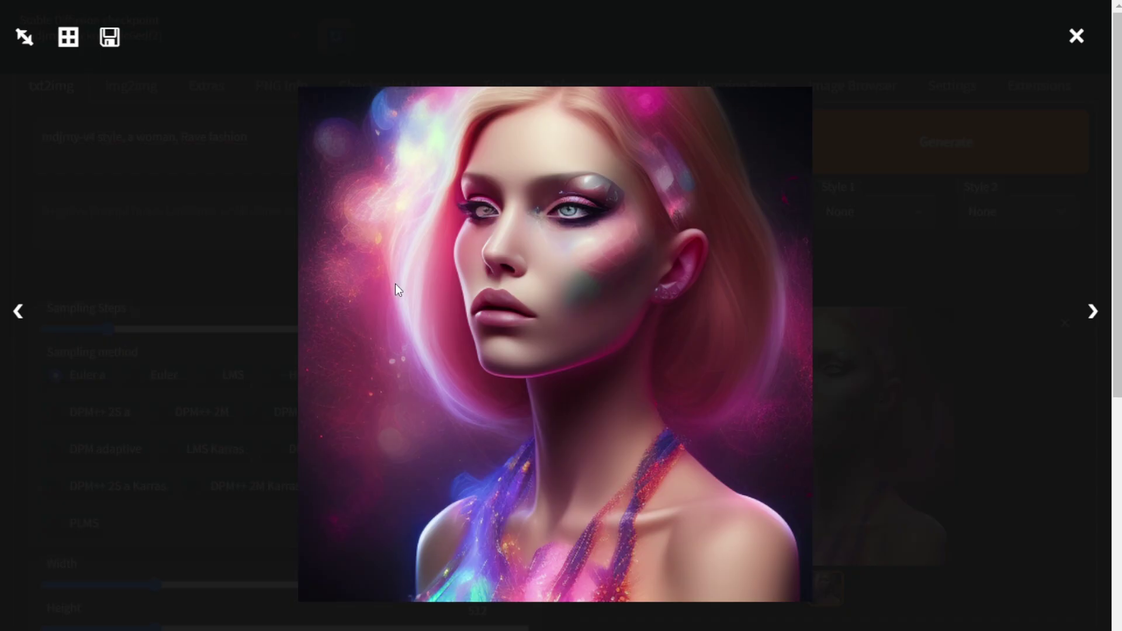
pyautogui.click(955, 365)
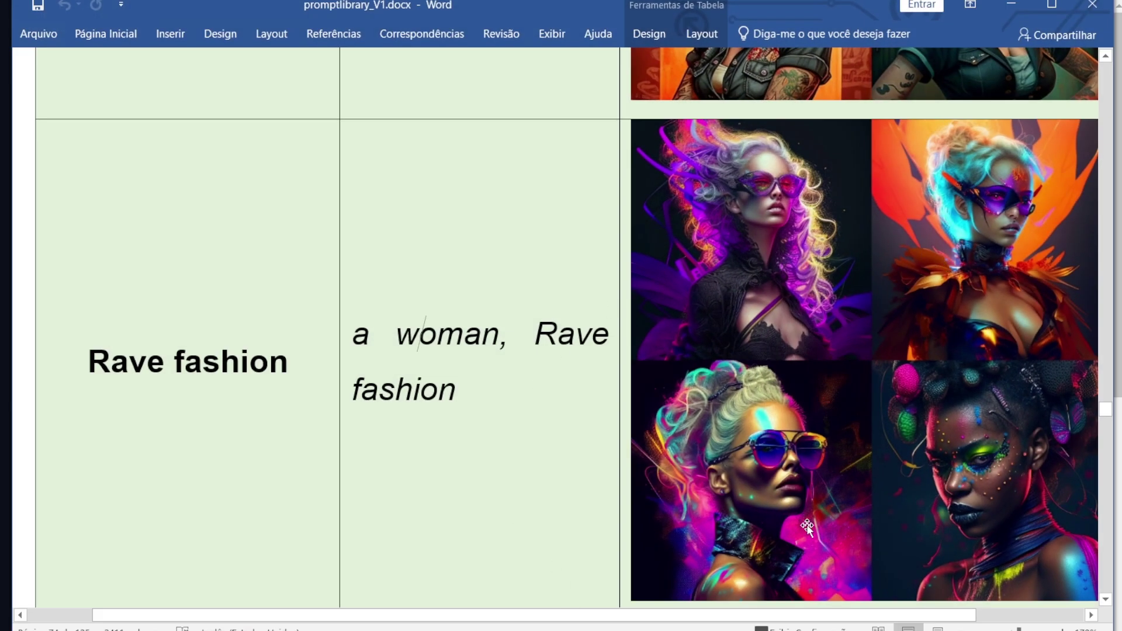
# Step: Return from the Rave fashion samples in Word to the web UI and examine the generated portrait enlarged and its generation parameters
pyautogui.click(1010, 7)
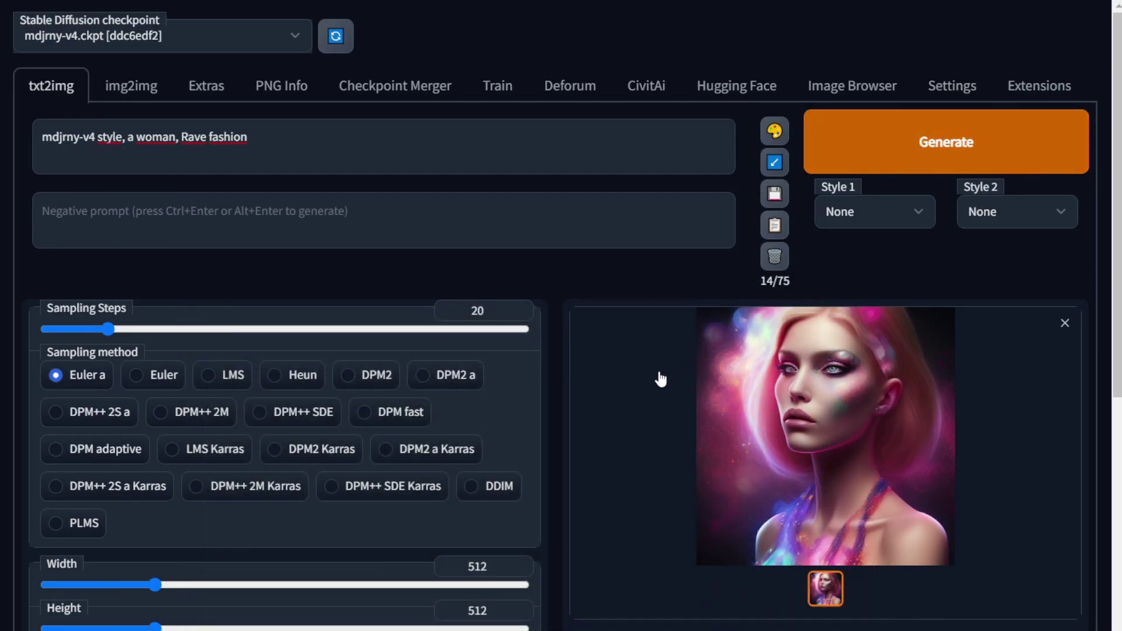
pyautogui.scroll(-2, 659, 379)
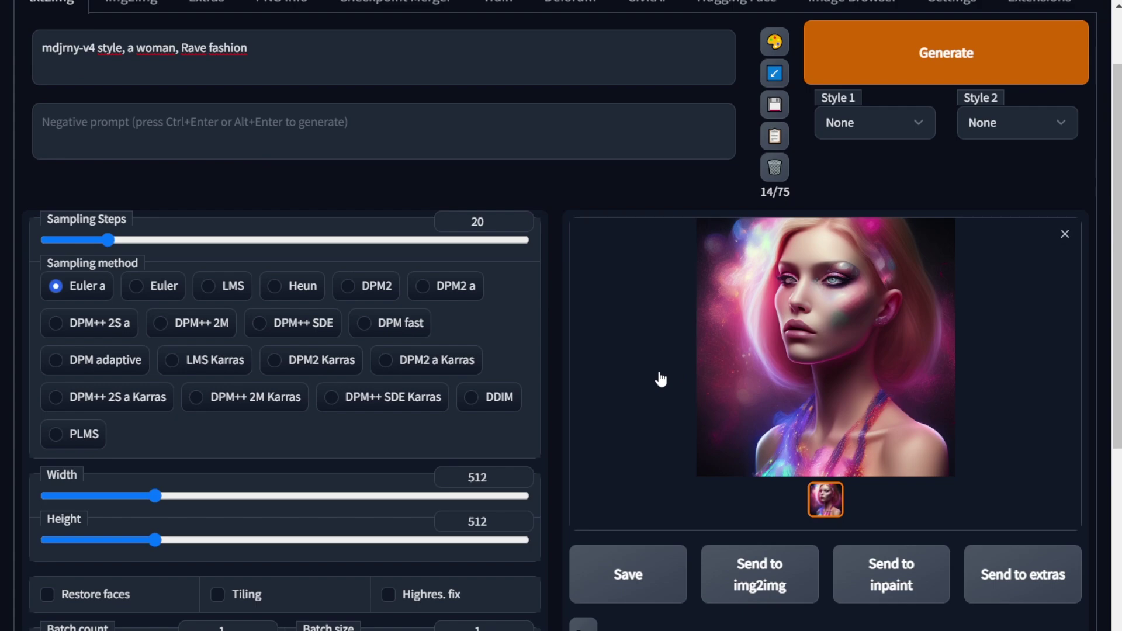
pyautogui.scroll(2, 662, 377)
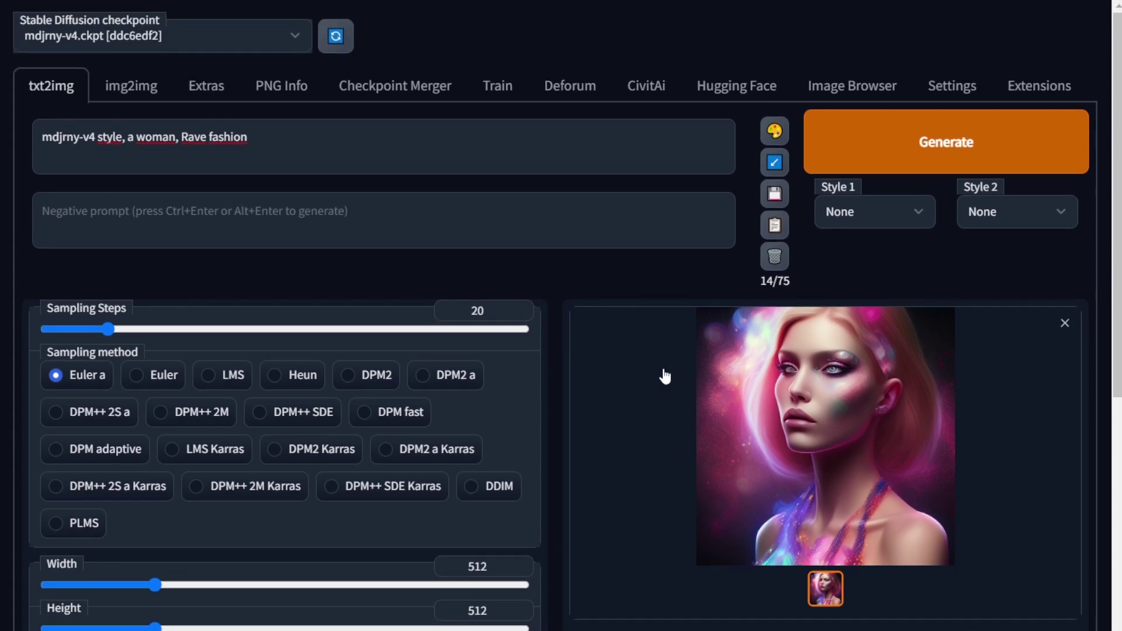
pyautogui.scroll(-1, 573, 358)
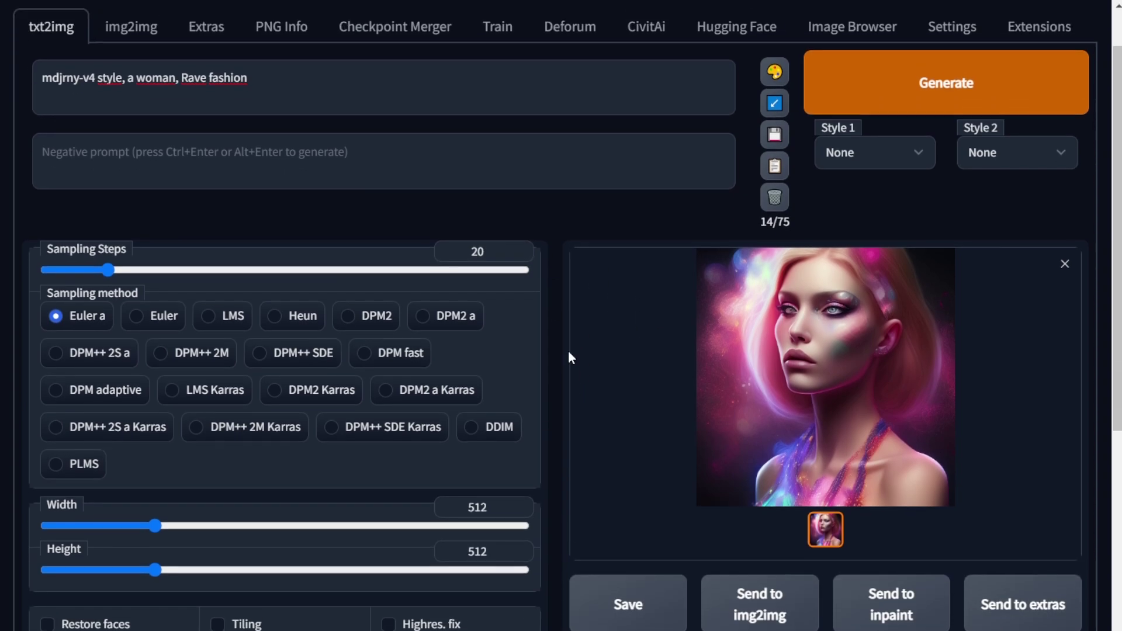
pyautogui.scroll(1, 570, 357)
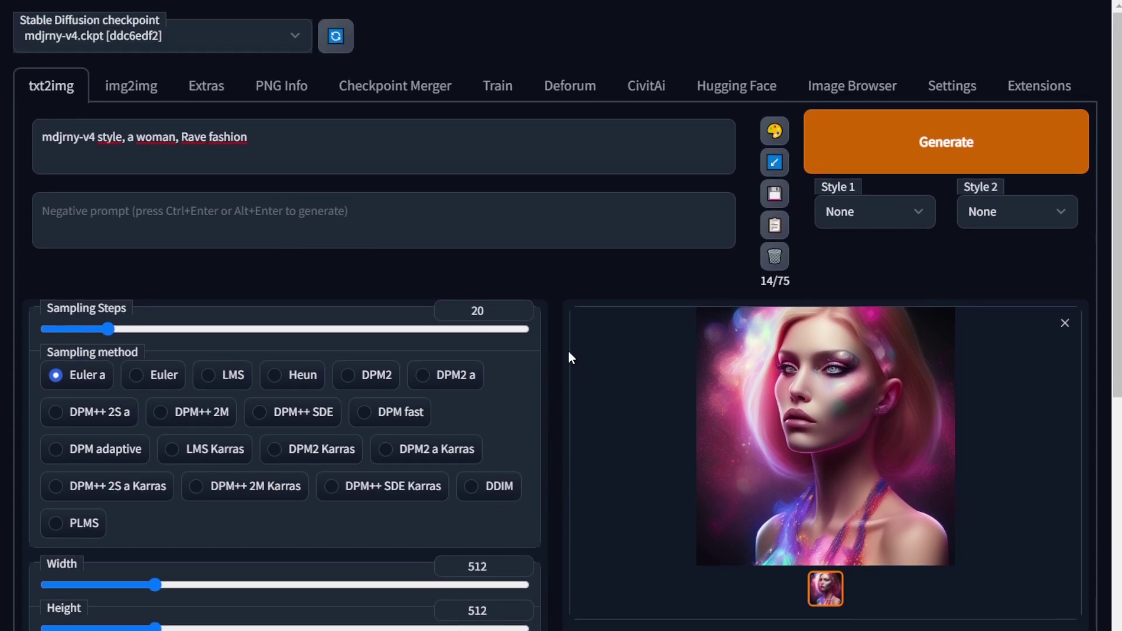
pyautogui.click(888, 414)
pyautogui.click(815, 368)
pyautogui.scroll(-6, 563, 284)
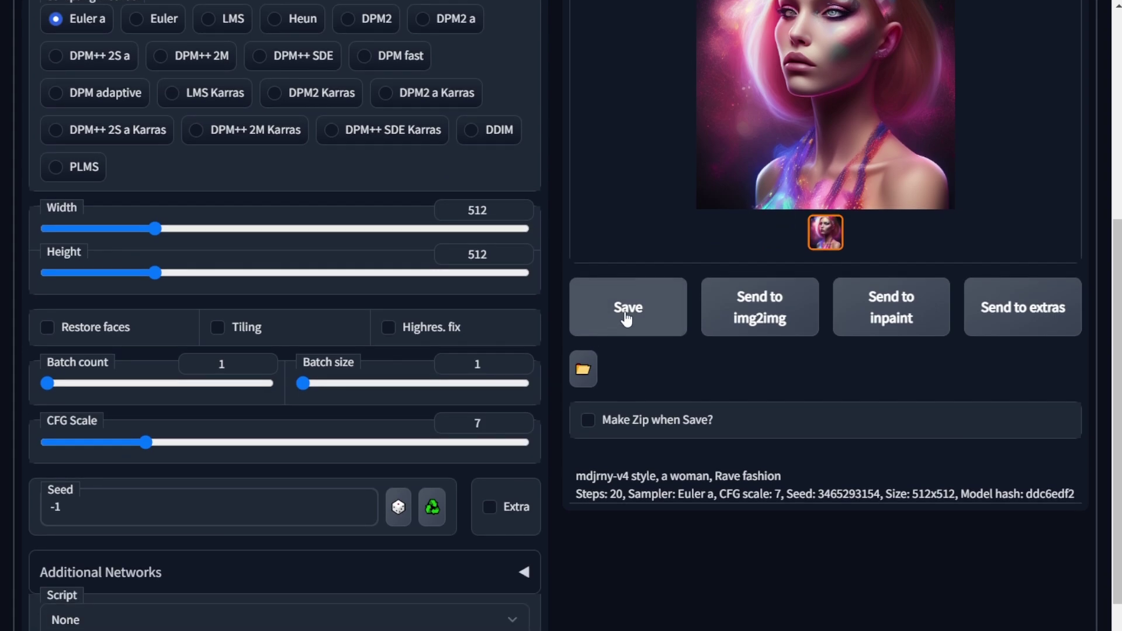
# Step: Generate a further variation of the mdjrny-v4 Rave fashion prompt with unchanged settings and review the image and its parameters
pyautogui.scroll(3, 645, 403)
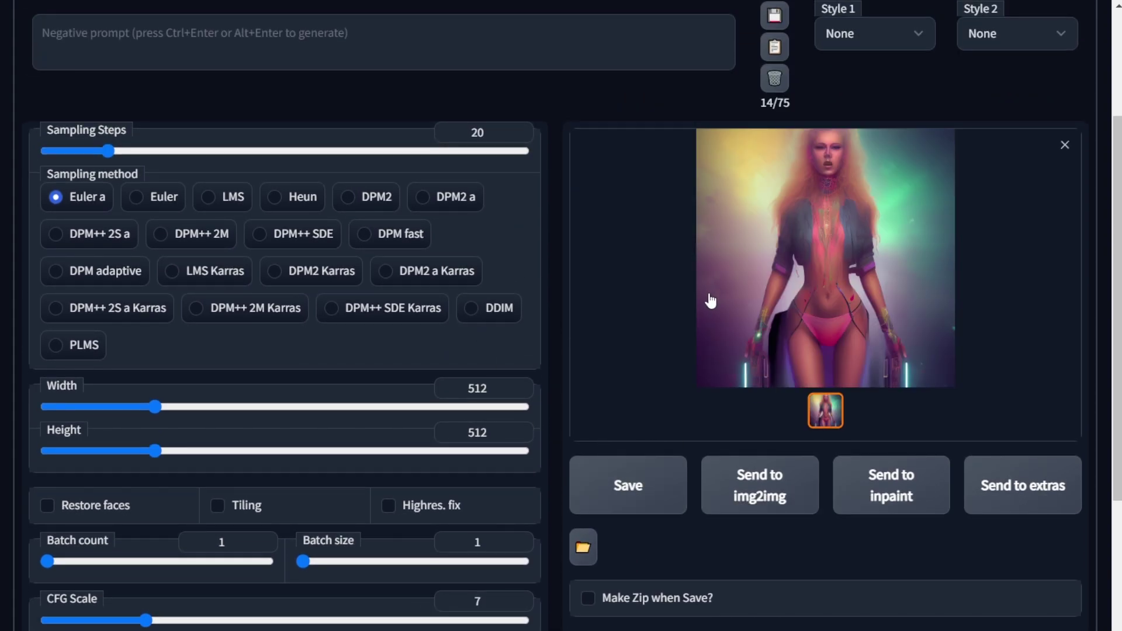
pyautogui.scroll(3, 764, 306)
pyautogui.click(877, 149)
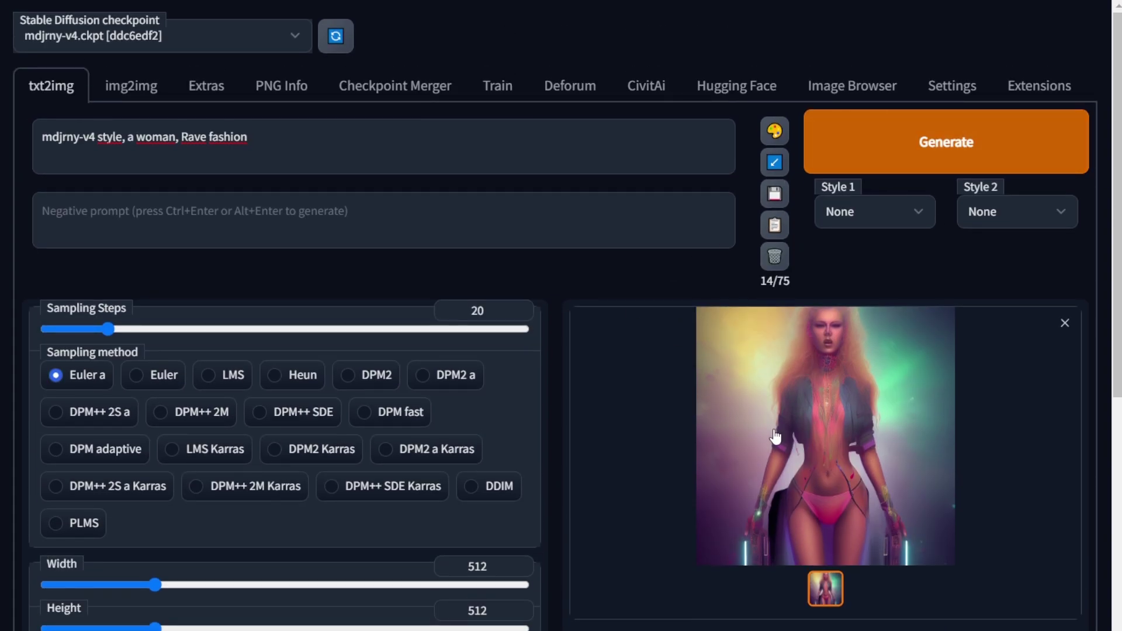
pyautogui.scroll(-2, 553, 386)
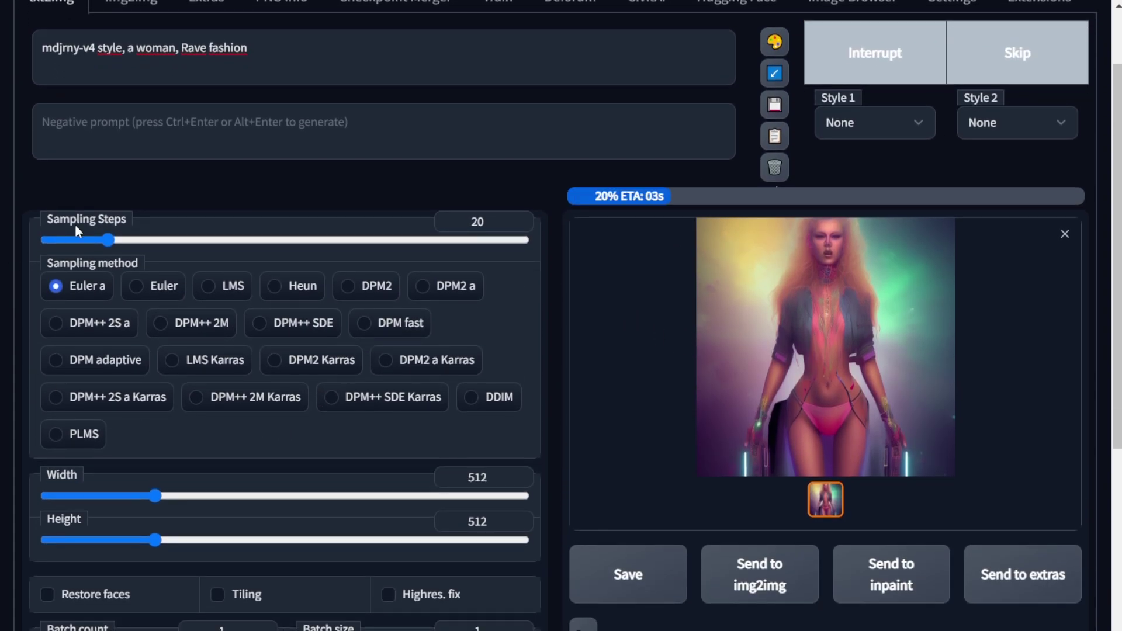
pyautogui.scroll(-2, 134, 433)
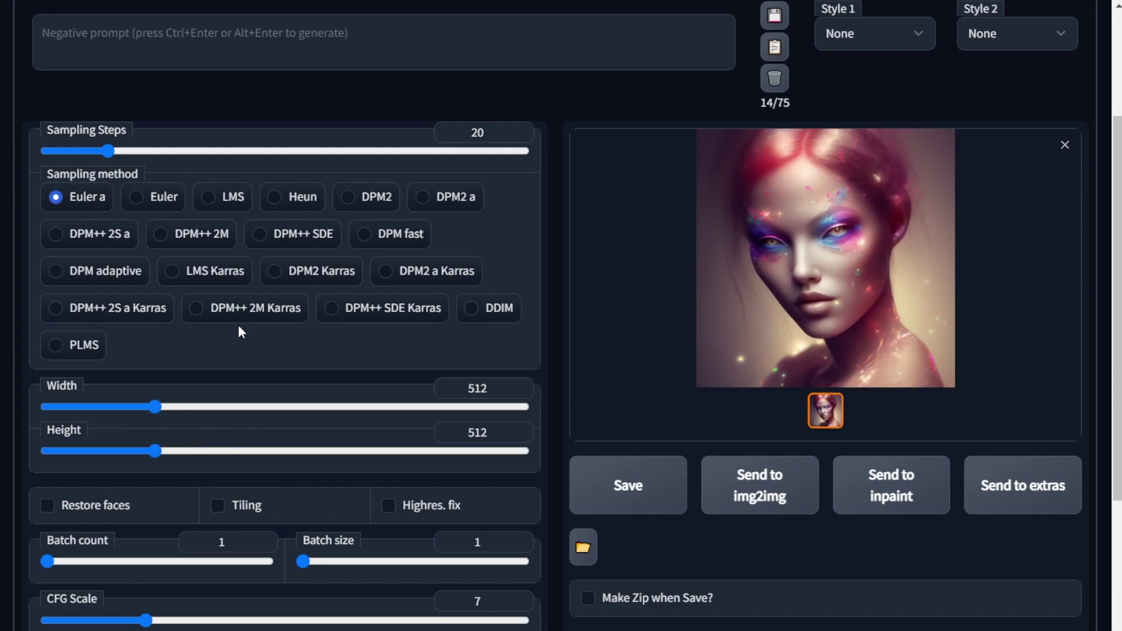
pyautogui.scroll(-2, 206, 416)
pyautogui.scroll(-2, 103, 531)
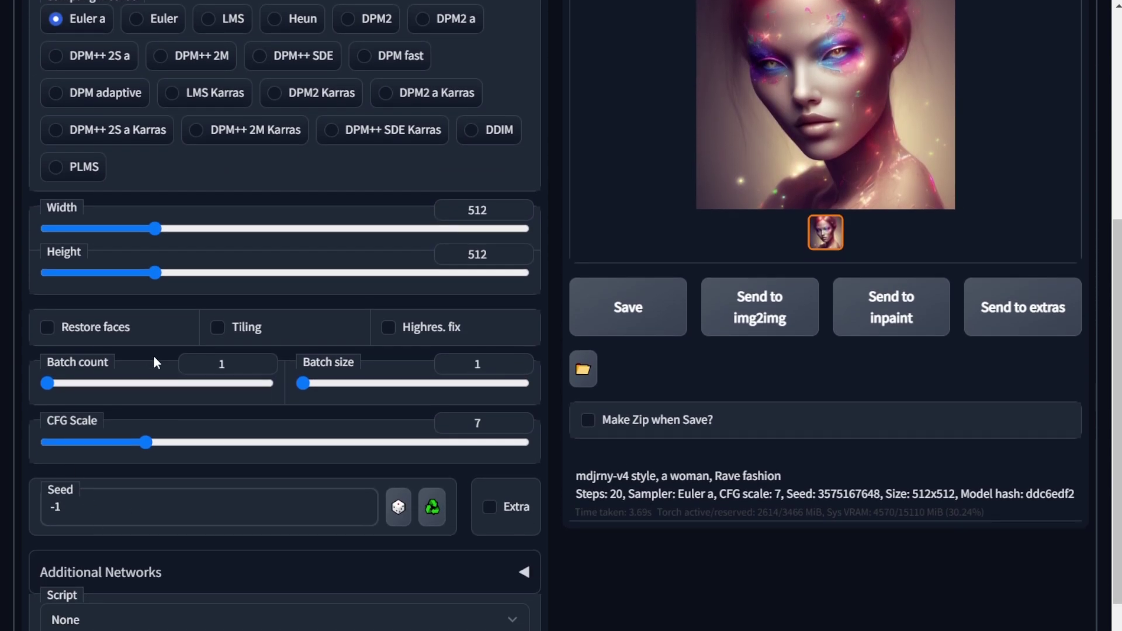
pyautogui.scroll(5, 212, 537)
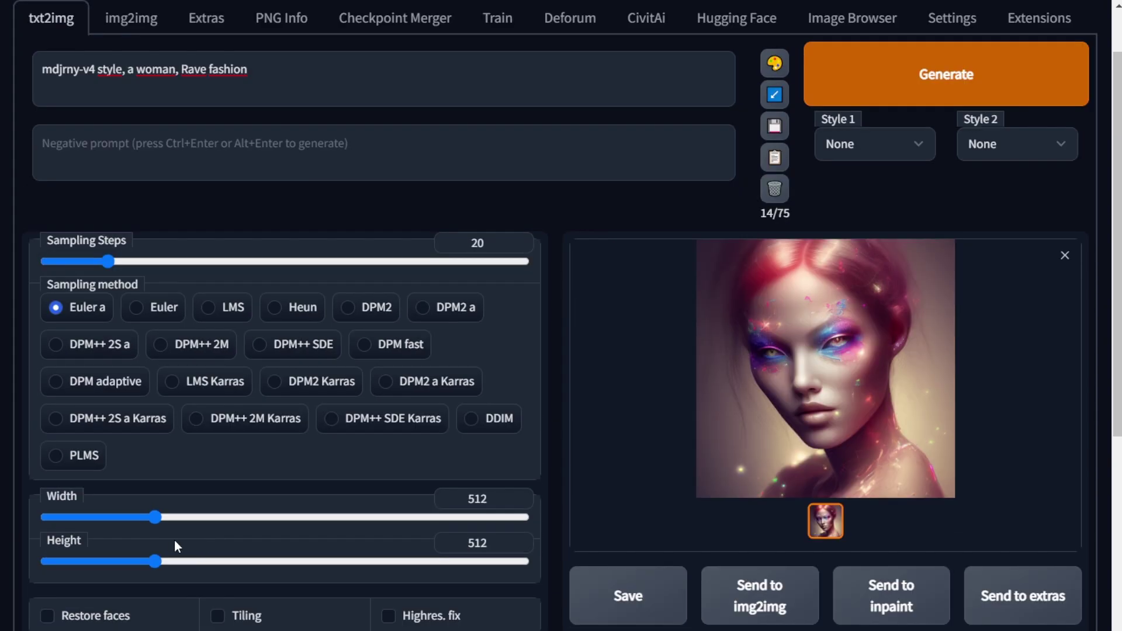
# Step: Save the newly generated close-up portrait as a downloadable PNG and check the saved file entry
pyautogui.scroll(-2, 351, 497)
pyautogui.scroll(2, 526, 409)
pyautogui.scroll(-2, 655, 496)
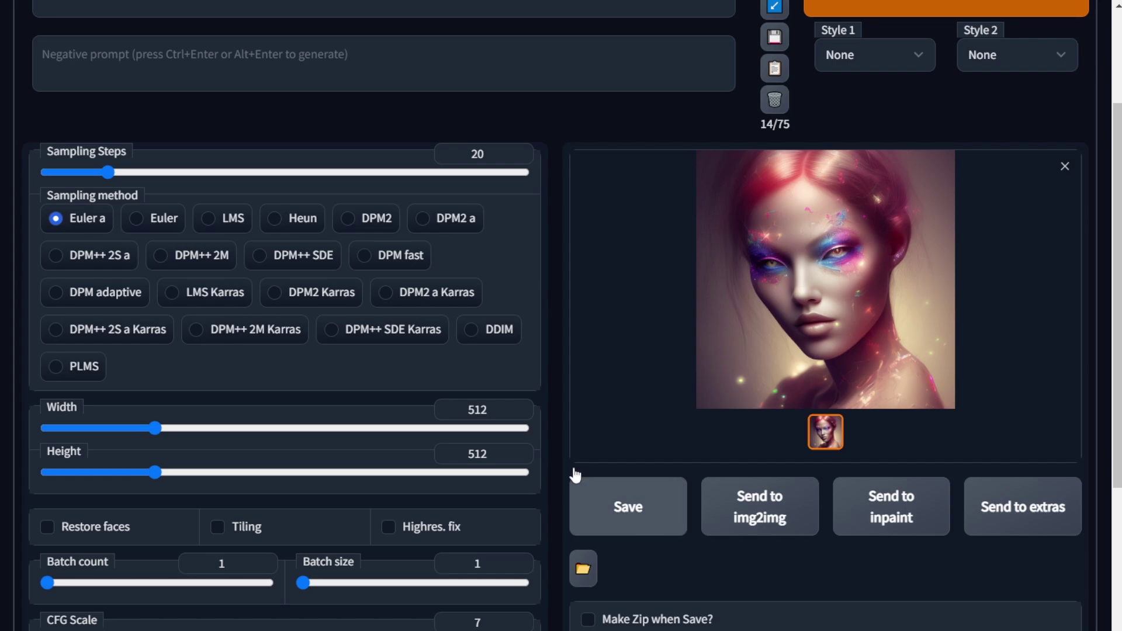
pyautogui.click(633, 528)
pyautogui.scroll(-4, 701, 526)
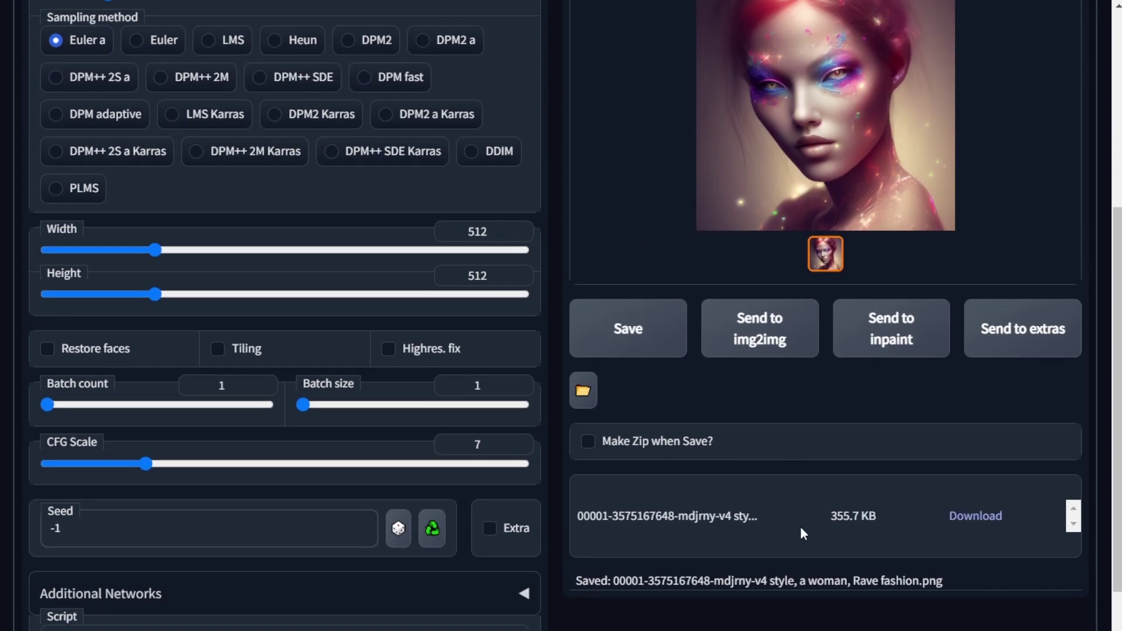
pyautogui.scroll(6, 978, 514)
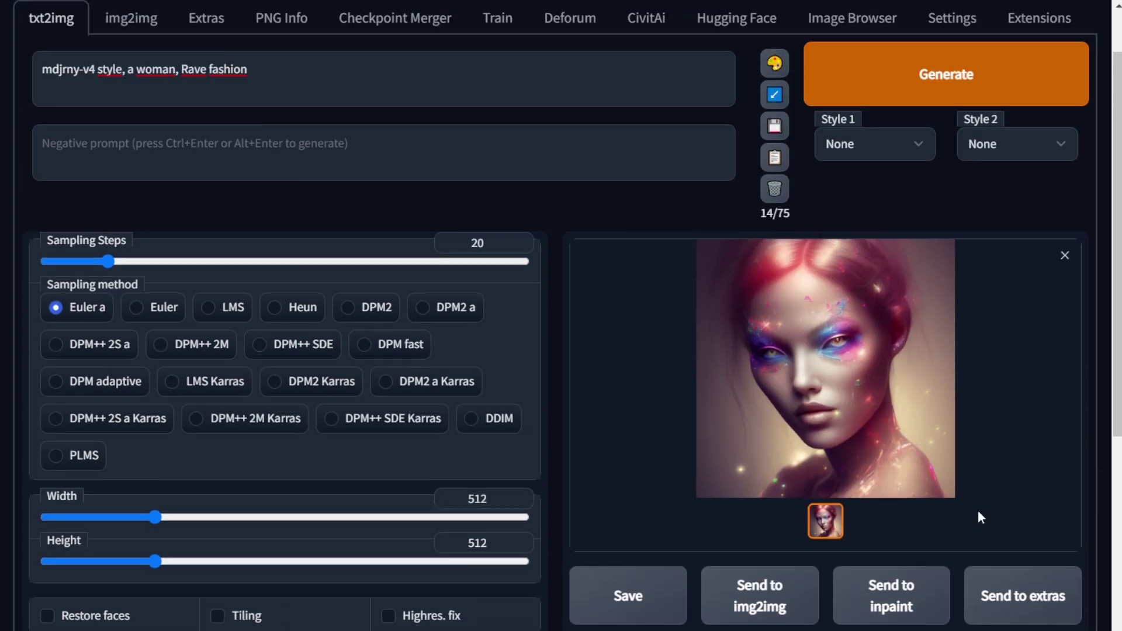